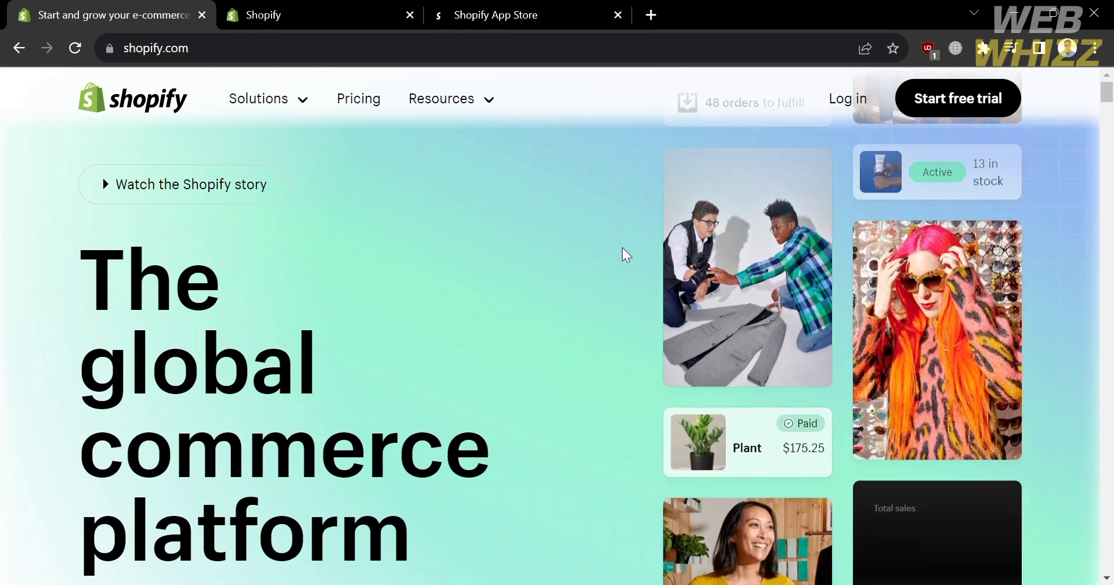
Scroll down through the shopify.com homepage sections
scroll(684, 491, "down", 3)
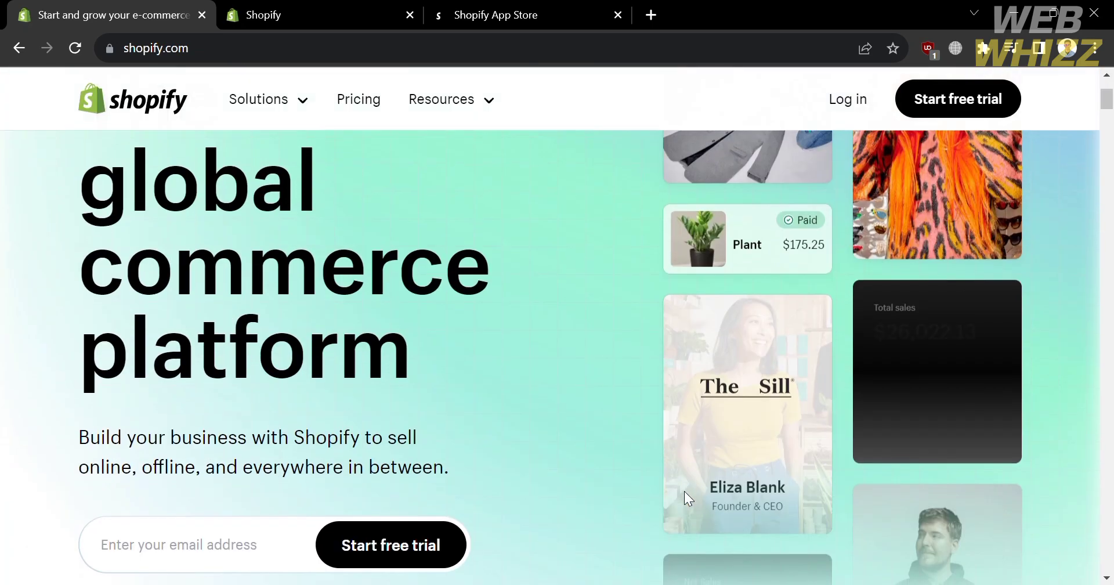
scroll(527, 425, "down", 6)
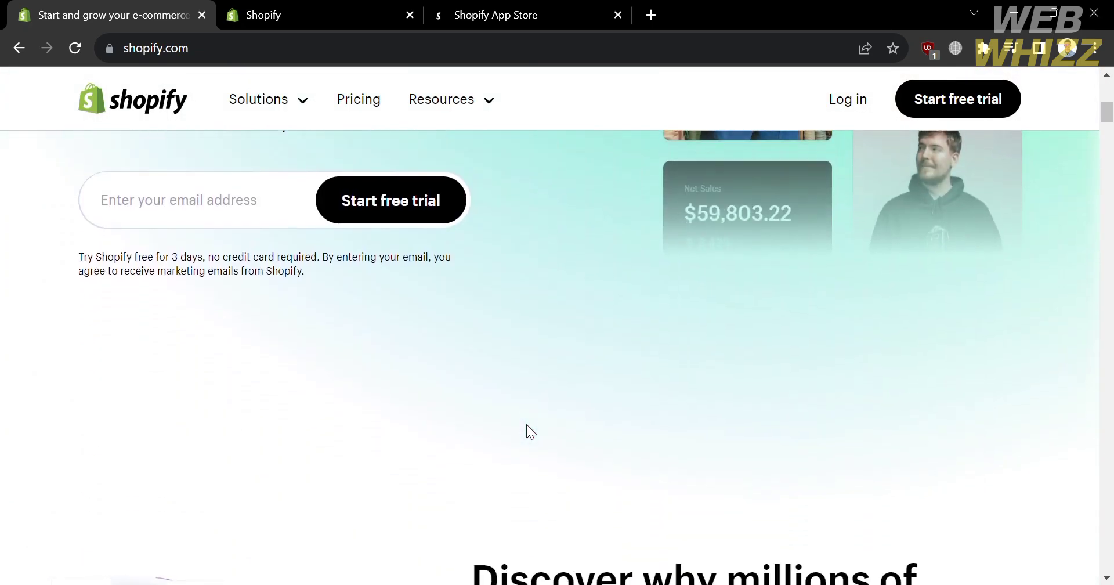
scroll(526, 424, "down", 15)
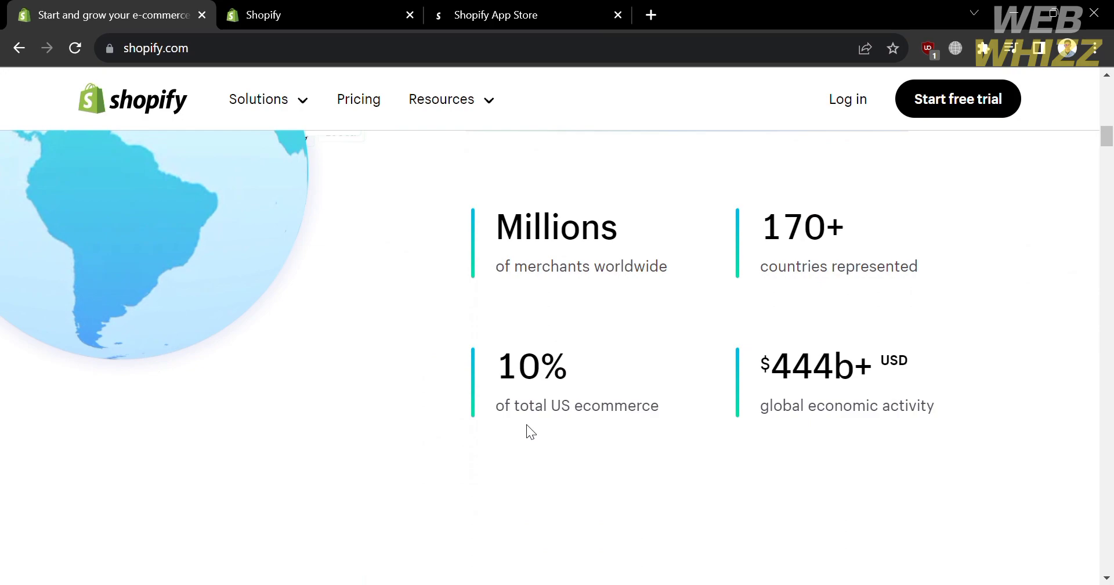
scroll(527, 428, "down", 15)
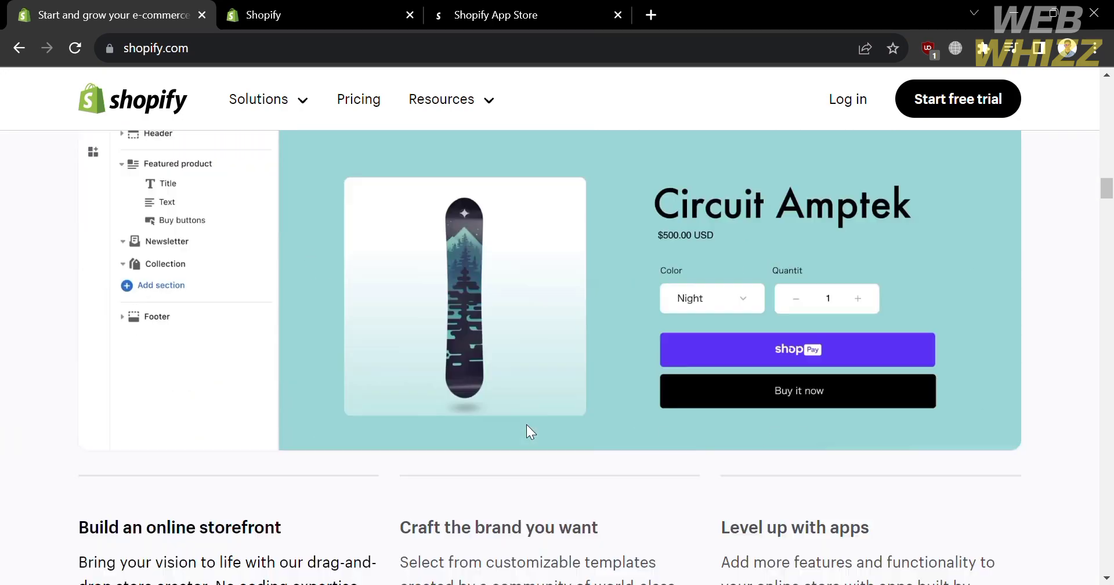
scroll(527, 423, "up", 5)
scroll(527, 423, "down", 9)
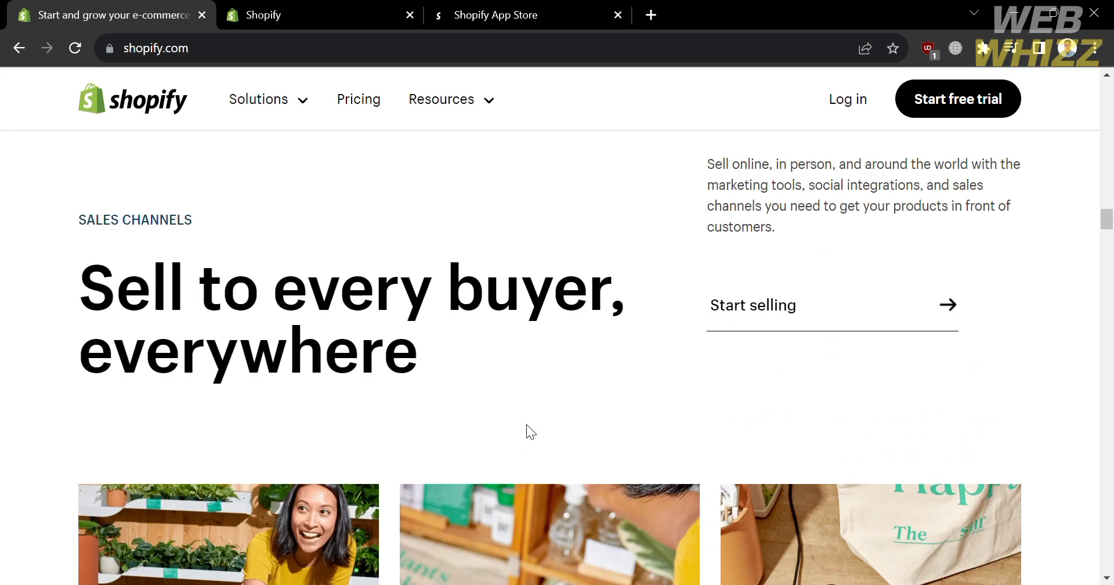
scroll(527, 423, "down", 12)
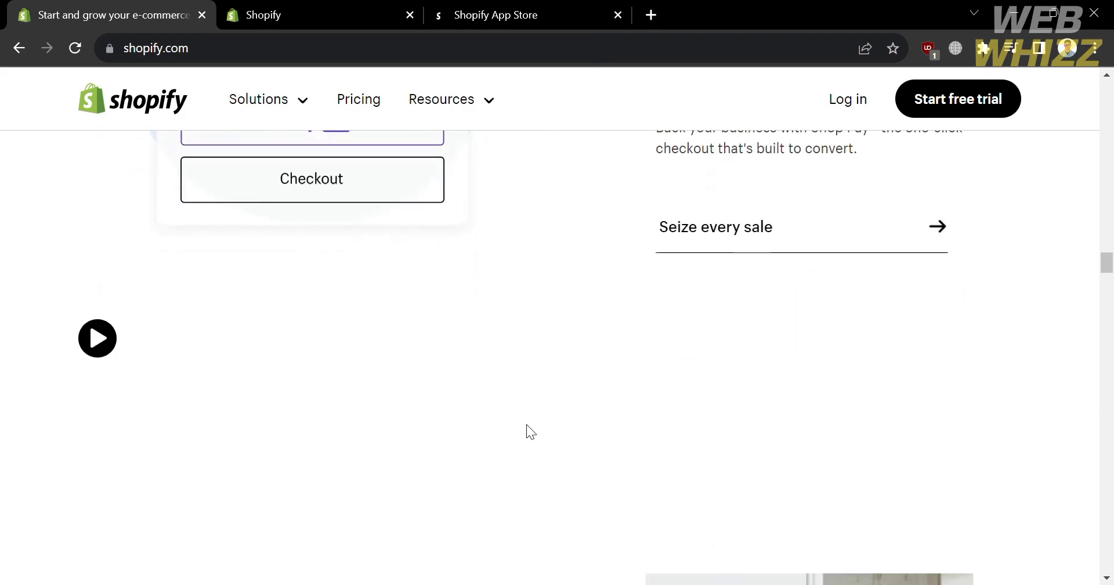
scroll(527, 424, "down", 9)
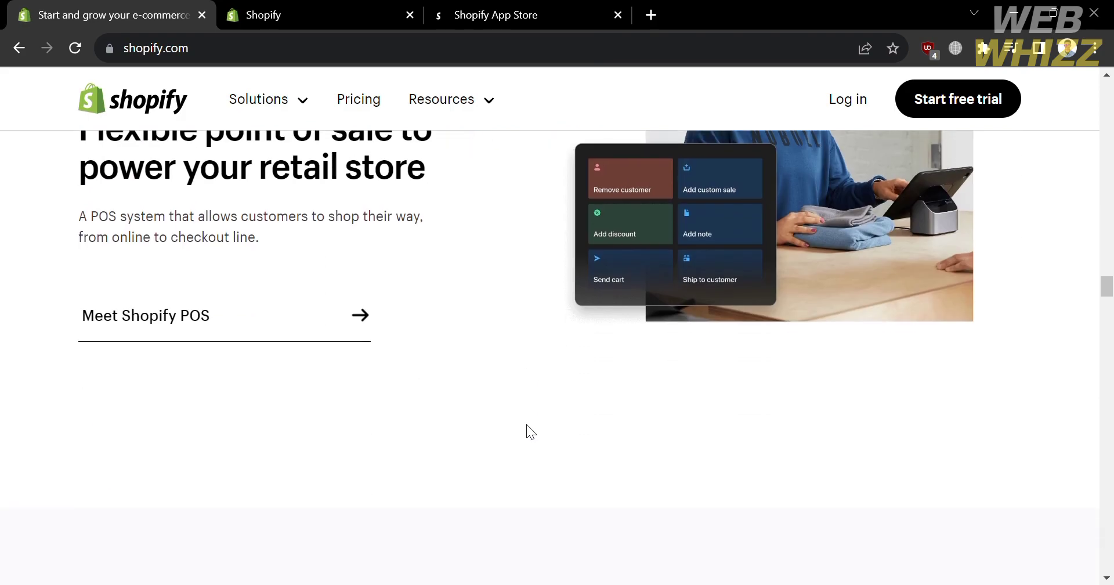
scroll(527, 425, "up", 3)
scroll(527, 432, "up", 2)
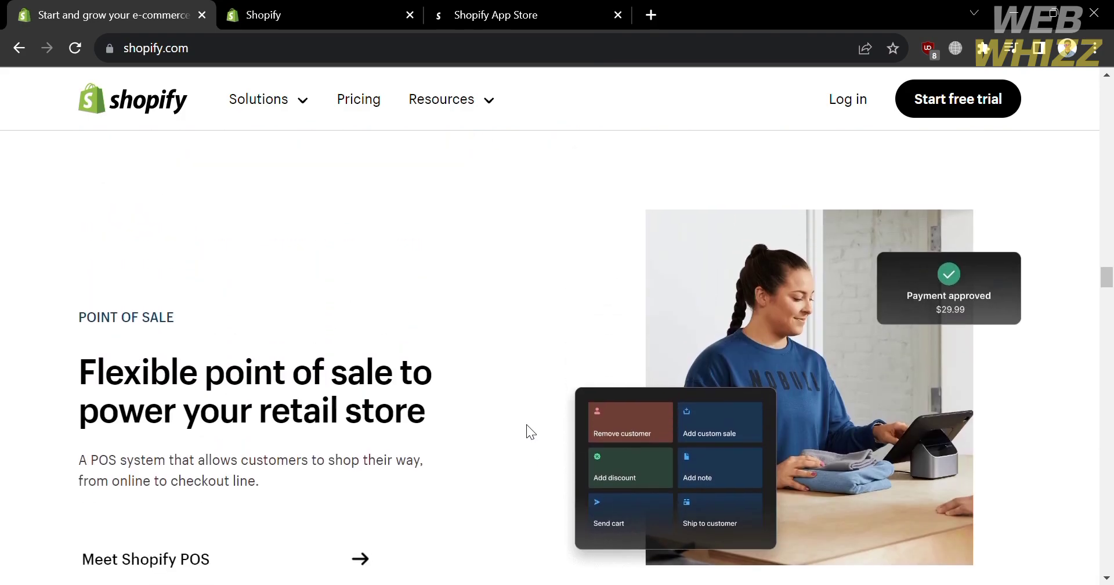
Scroll back to the top, then go to the new trial store's admin dashboard
scroll(527, 431, "down", 12)
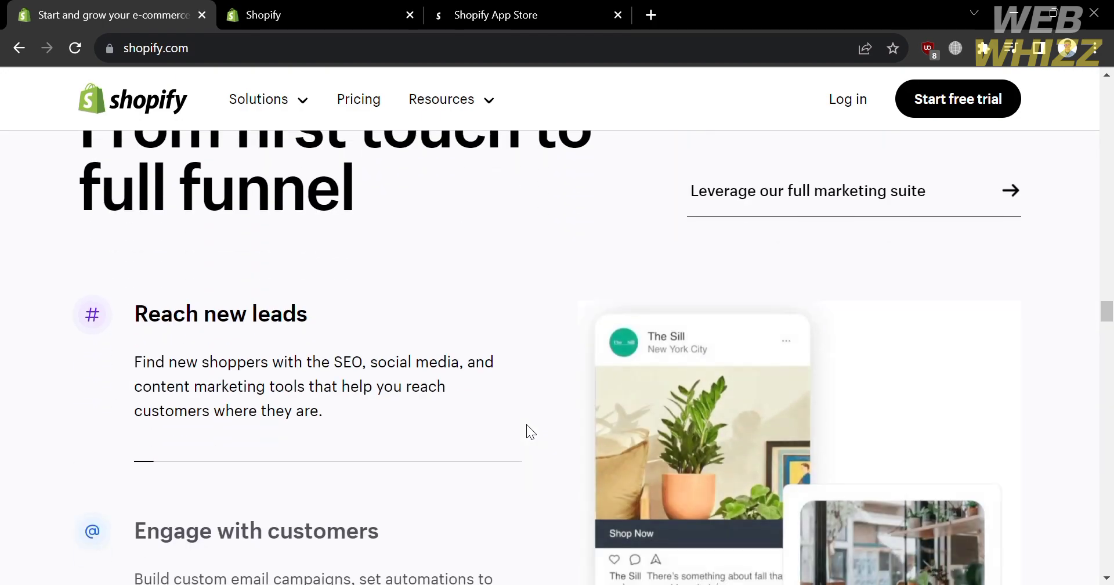
scroll(489, 403, "down", 1)
scroll(489, 408, "down", 15)
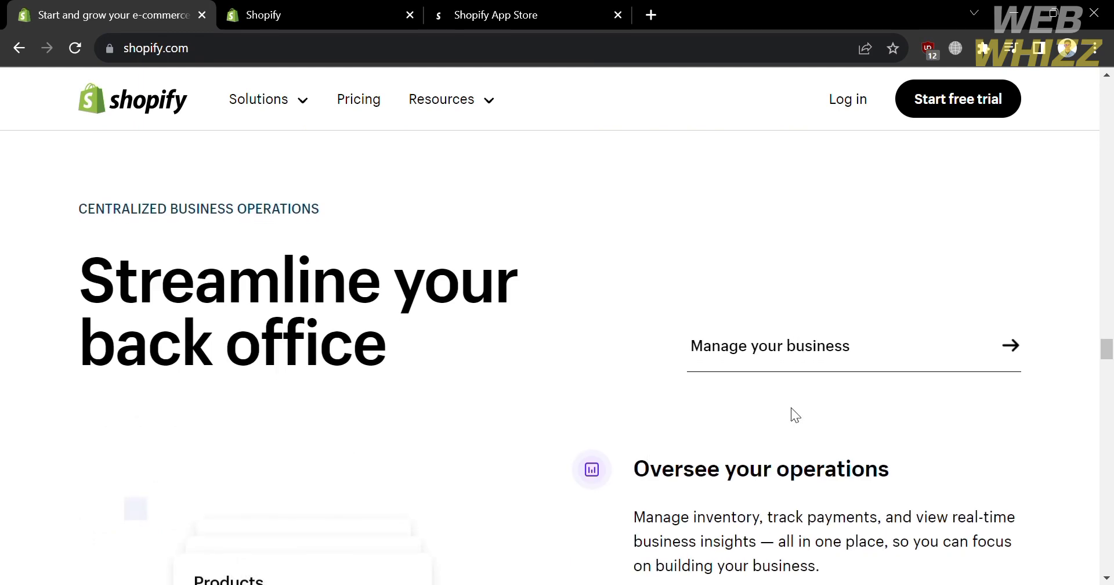
scroll(903, 401, "down", 13)
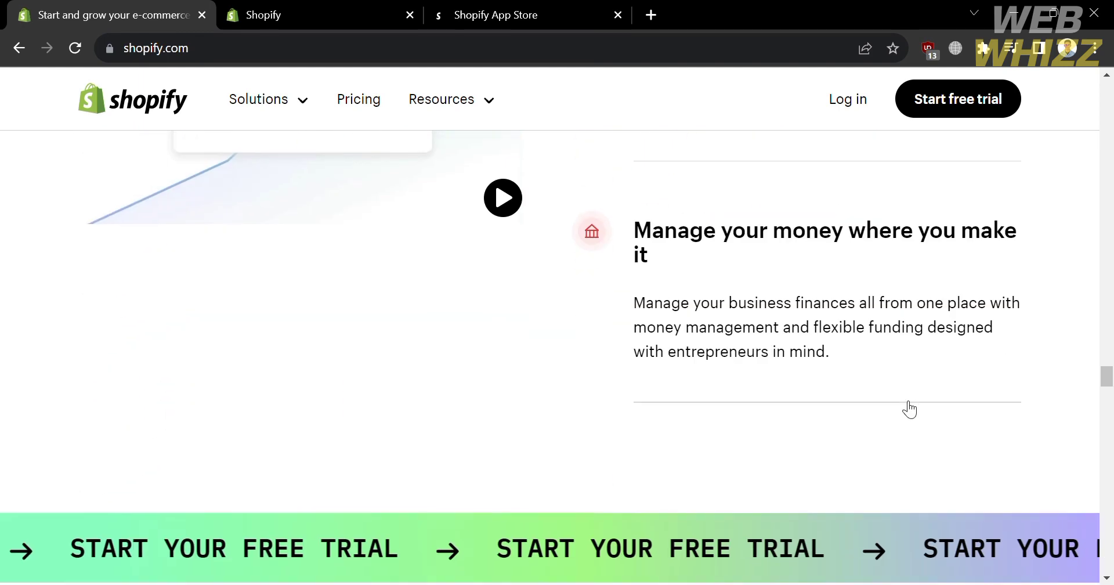
scroll(903, 401, "up", 20)
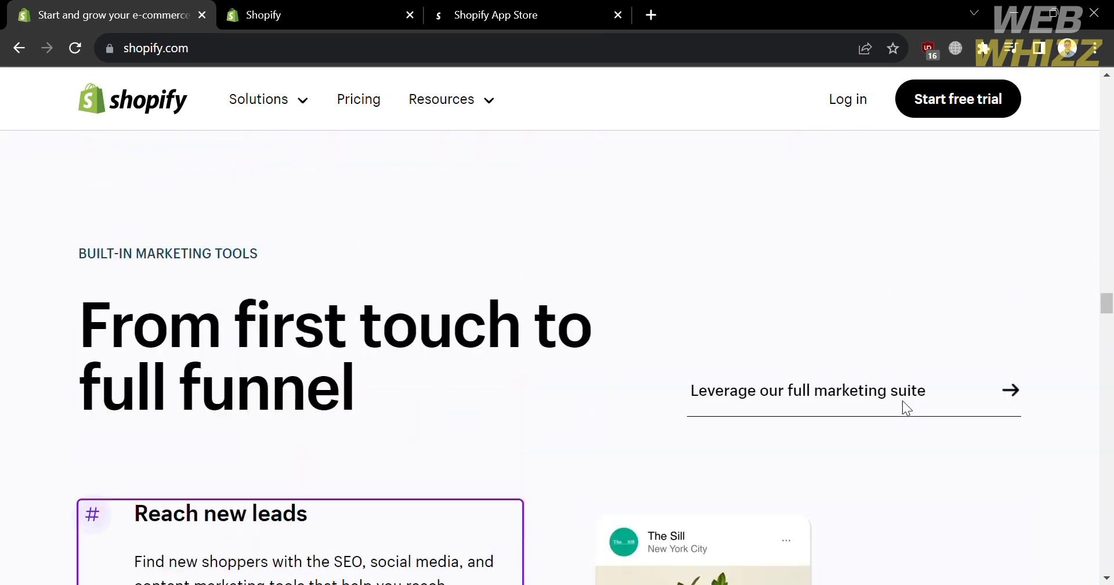
scroll(903, 400, "up", 15)
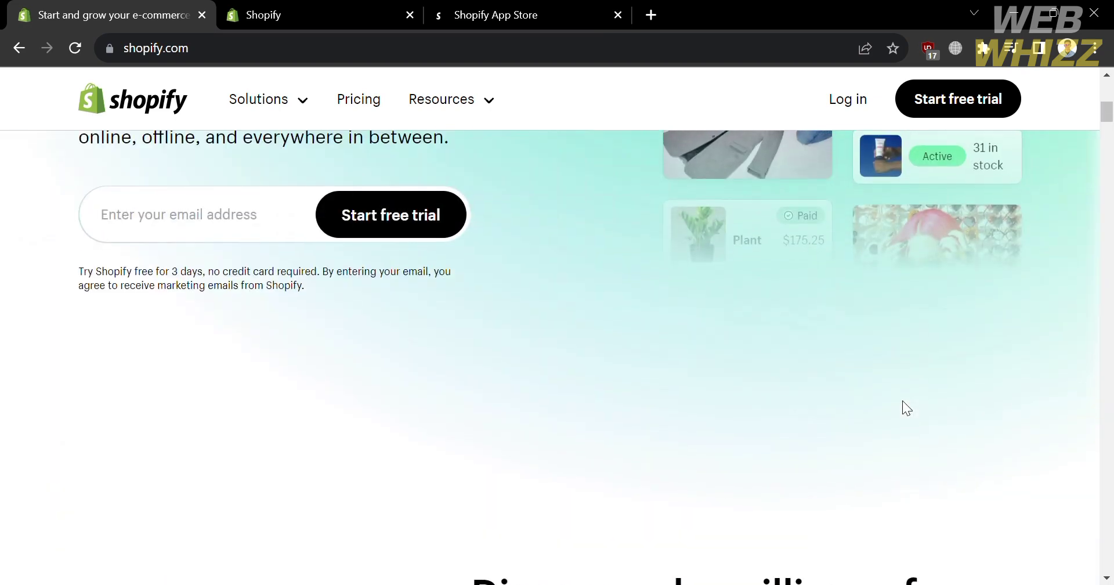
scroll(577, 374, "up", 8)
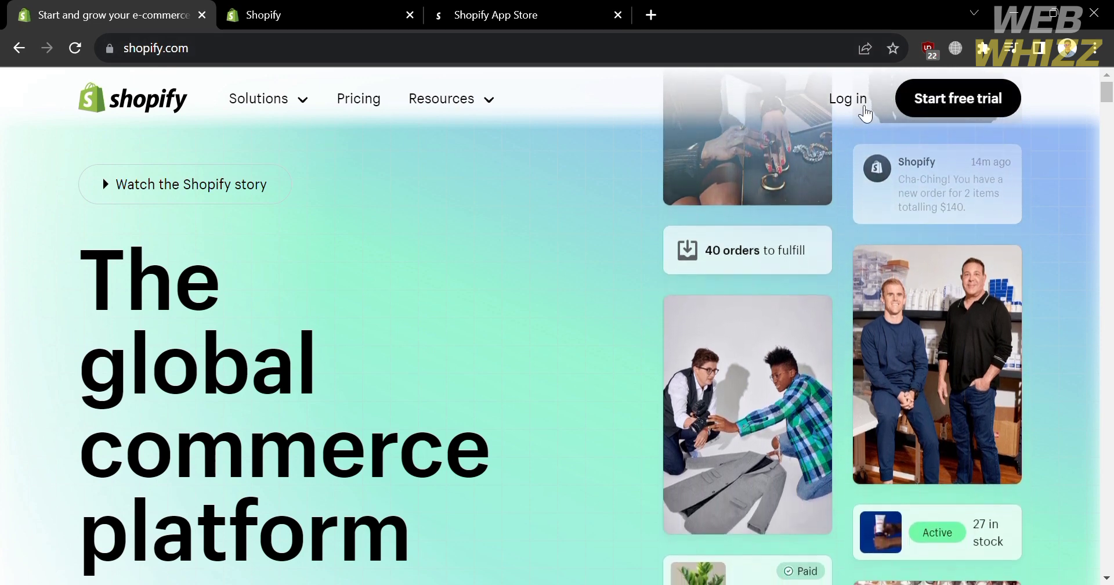
left_click(346, 9)
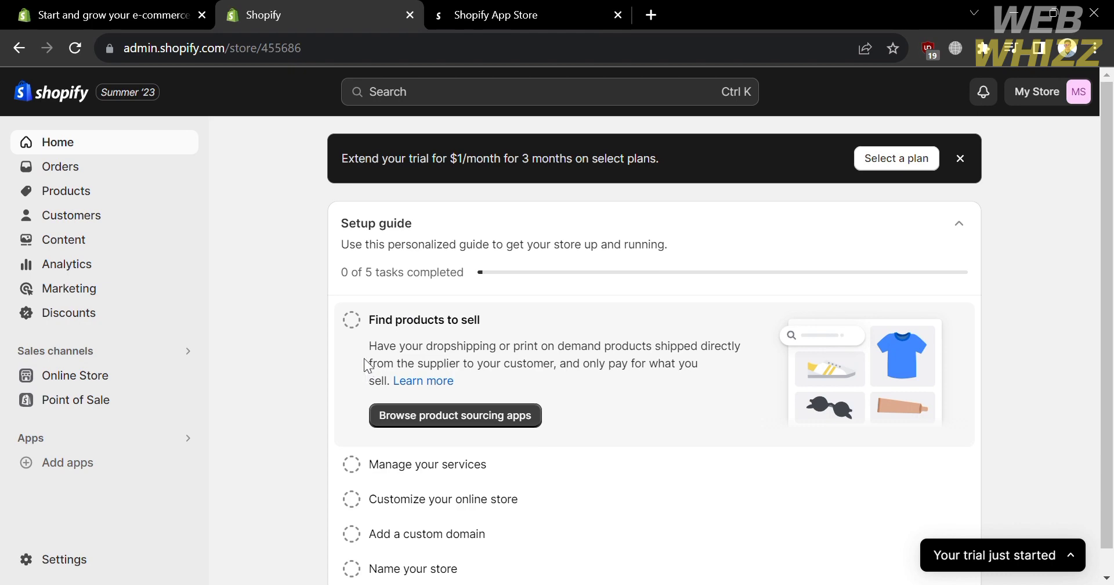
Browse the Picked for you app recommendations, then go to the Shopify App Store tab
left_click(100, 470)
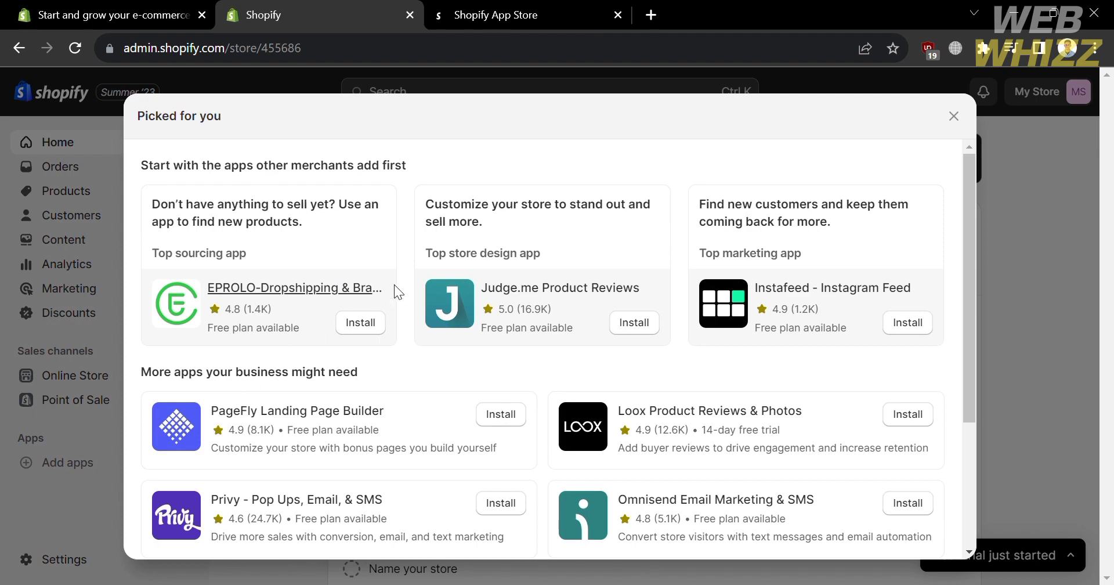
scroll(526, 324, "down", 2)
scroll(525, 325, "down", 3)
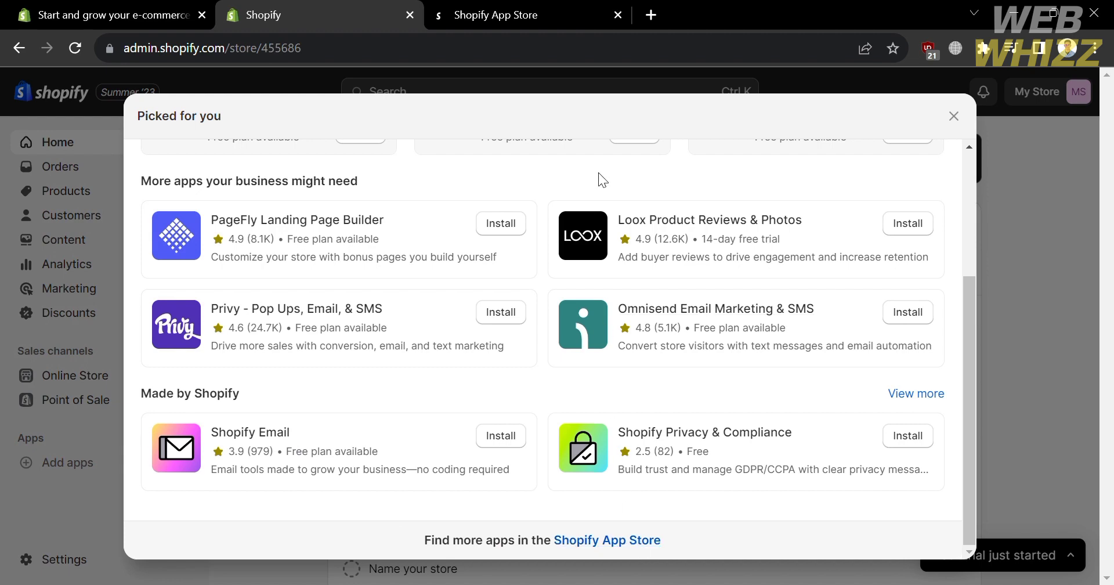
left_click(568, 7)
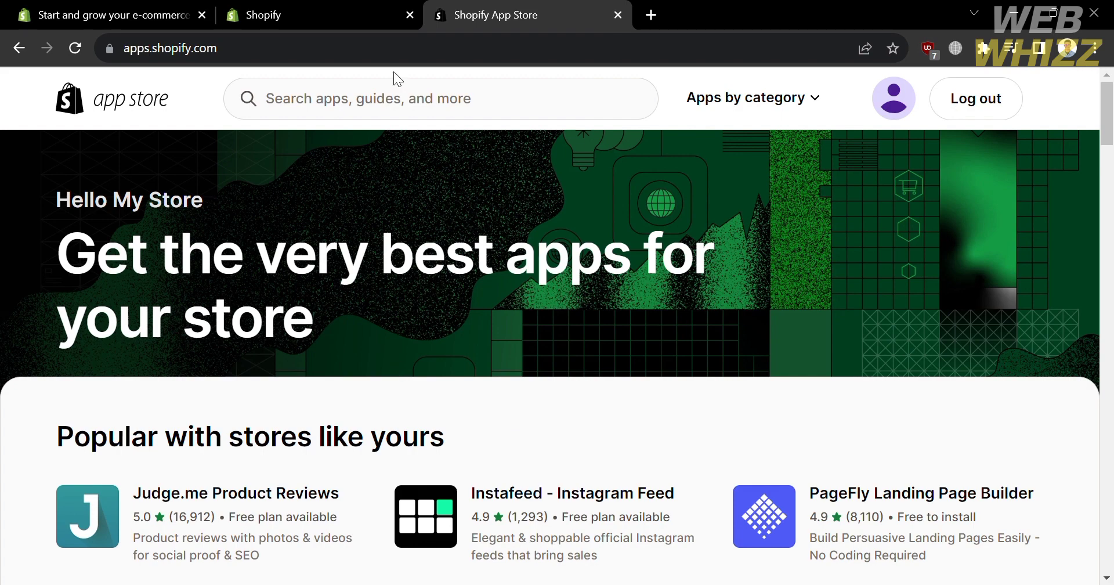
Search the App Store for track123 and open the Track123 Order Tracking Upsell listing
left_click(414, 120)
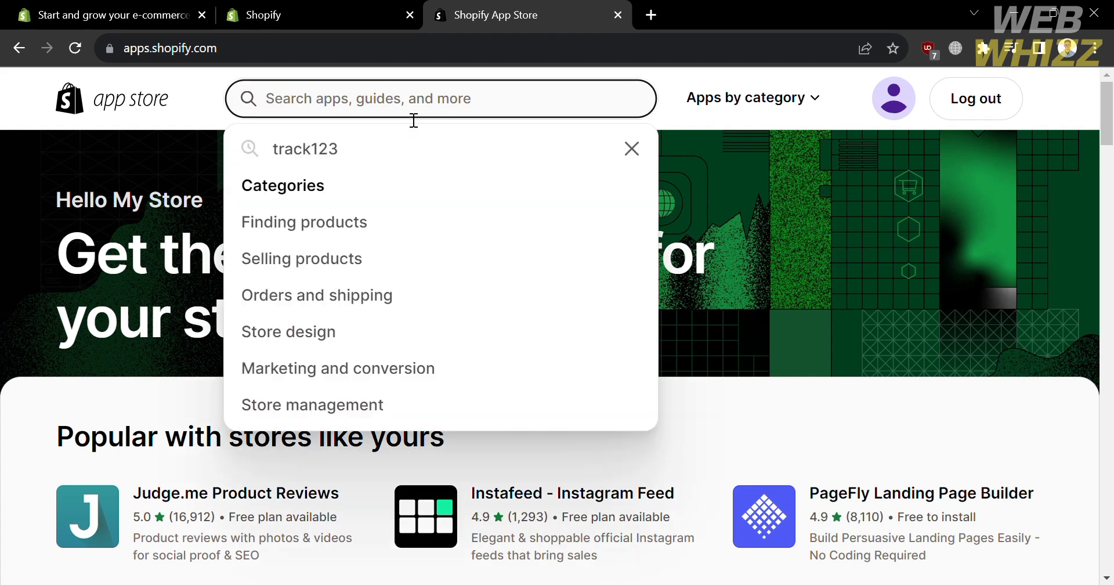
type("t")
left_click(438, 148)
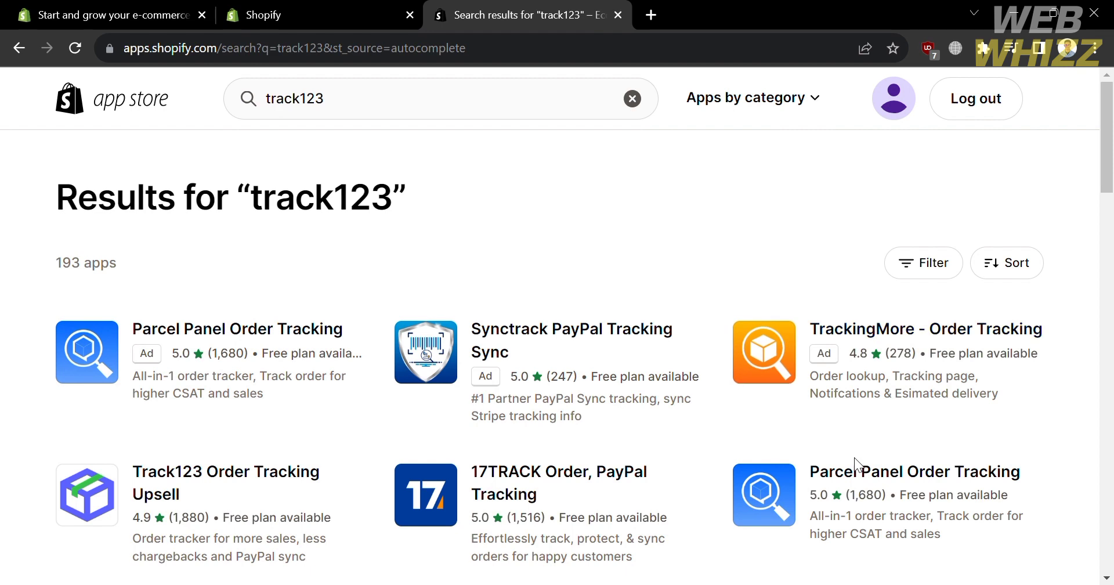
scroll(325, 467, "down", 2)
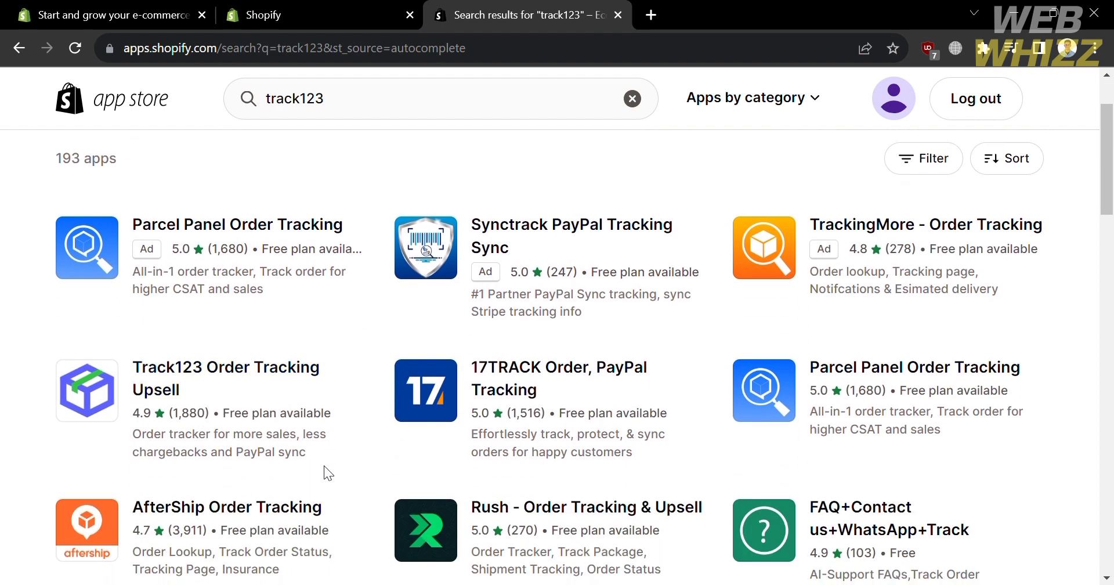
left_click(156, 380)
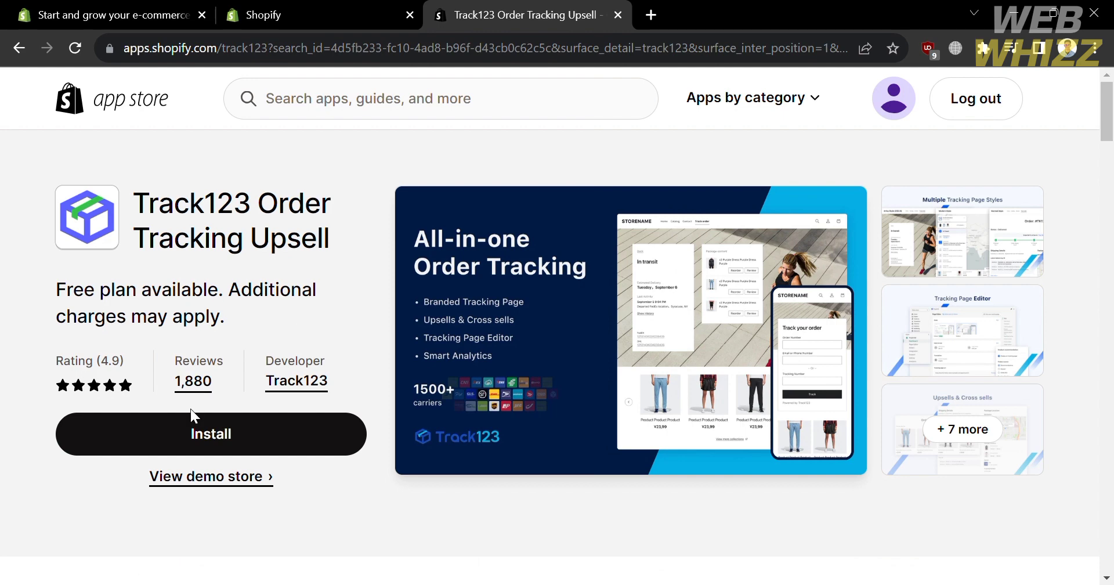
Read through the app's description, then start installing it on the store
scroll(267, 460, "down", 3)
scroll(267, 460, "down", 5)
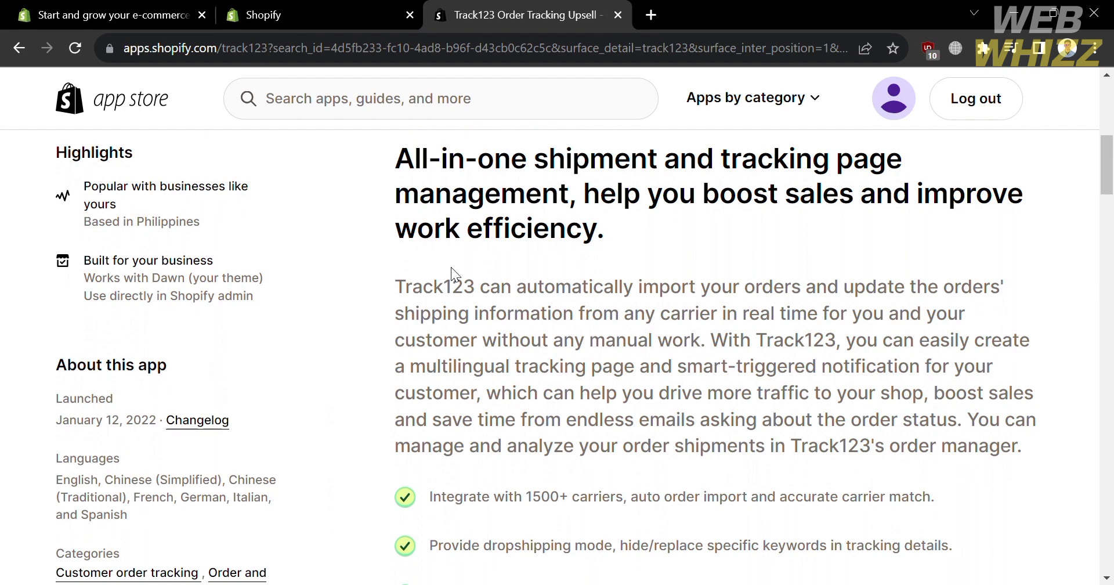
left_click_drag(406, 295, 716, 341)
left_click(718, 260)
scroll(973, 435, "down", 4)
scroll(971, 436, "up", 4)
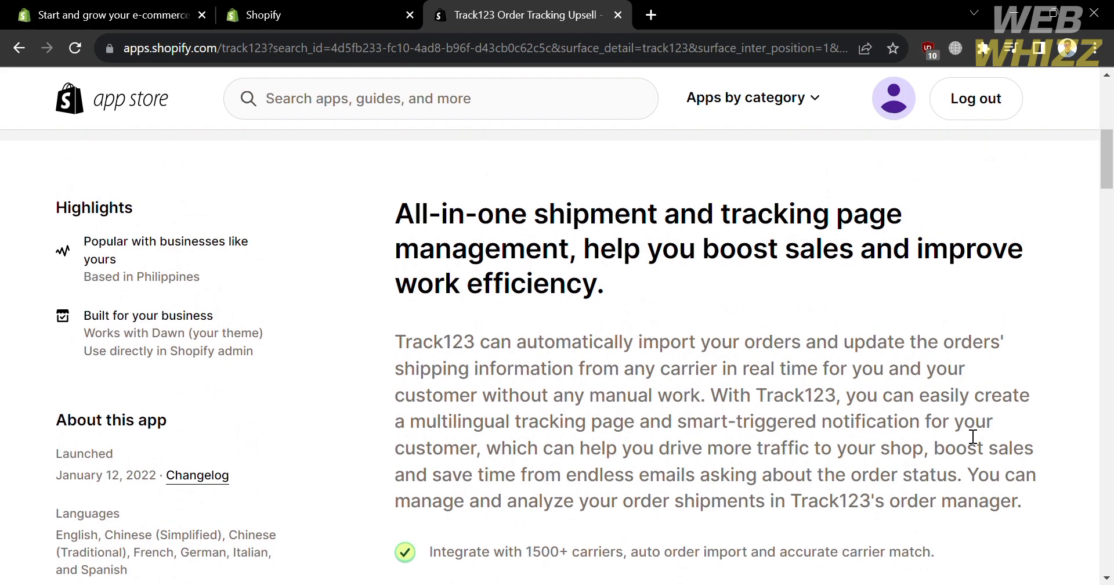
scroll(969, 435, "down", 3)
scroll(304, 329, "up", 2)
scroll(304, 329, "up", 8)
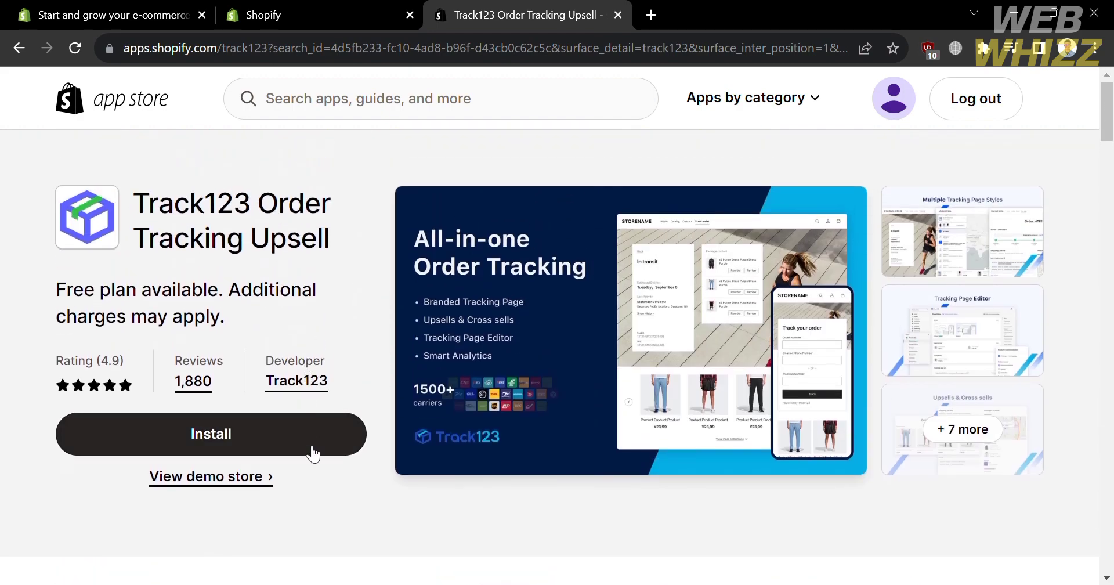
left_click(312, 456)
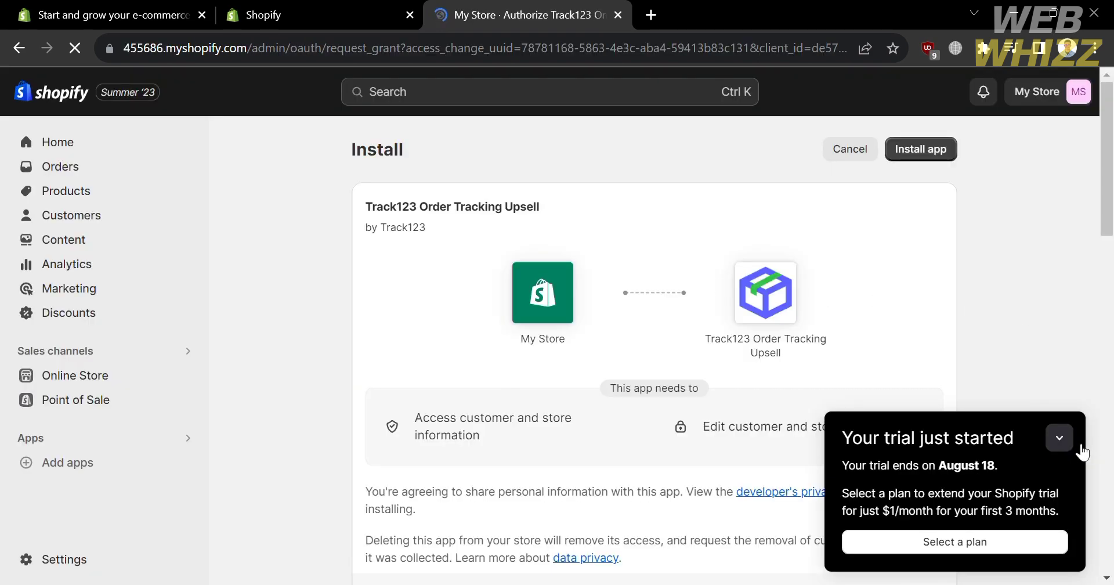
Dismiss the trial notice, review Track123's requested permissions, and install the app
left_click(1060, 438)
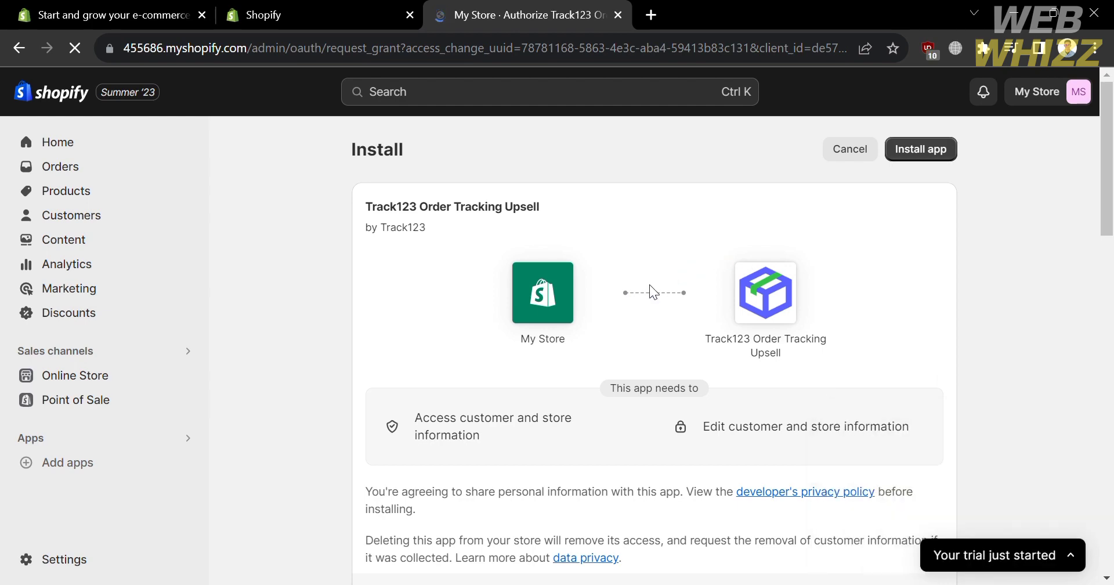
scroll(631, 394, "down", 3)
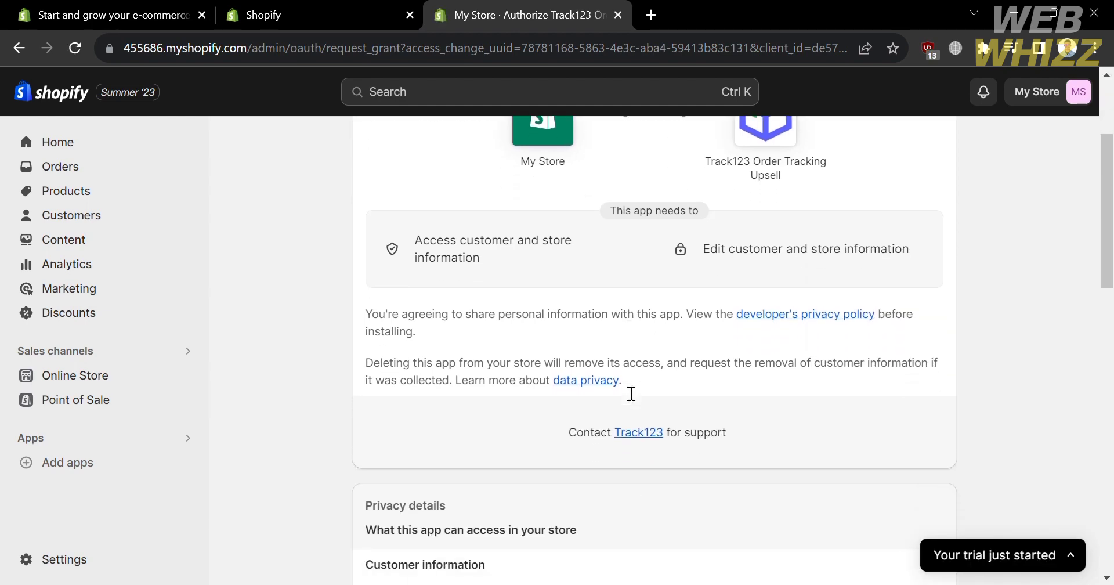
scroll(625, 391, "down", 5)
scroll(625, 391, "down", 1)
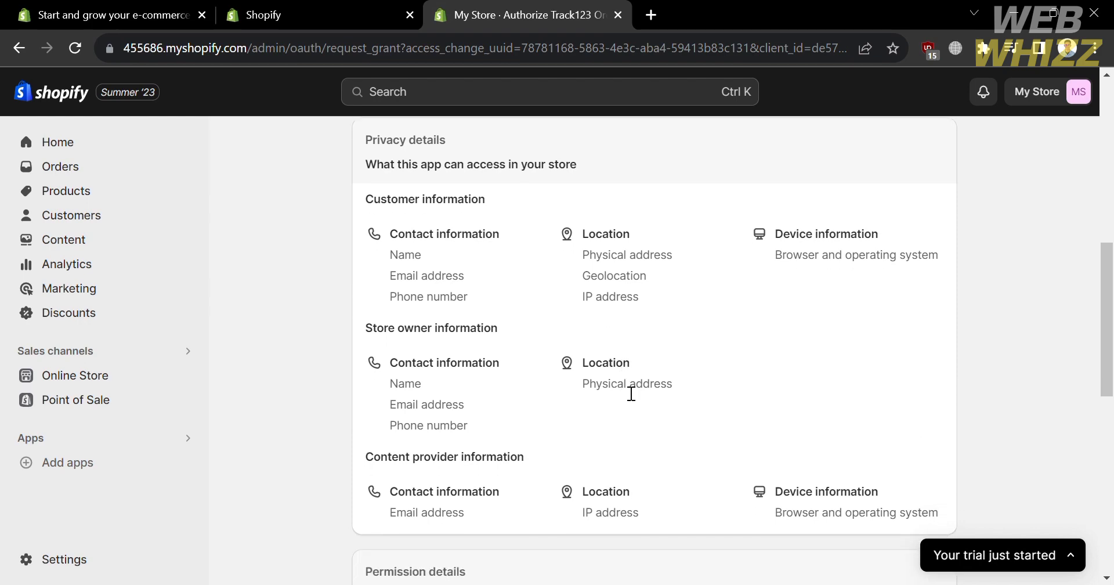
scroll(470, 272, "up", 10)
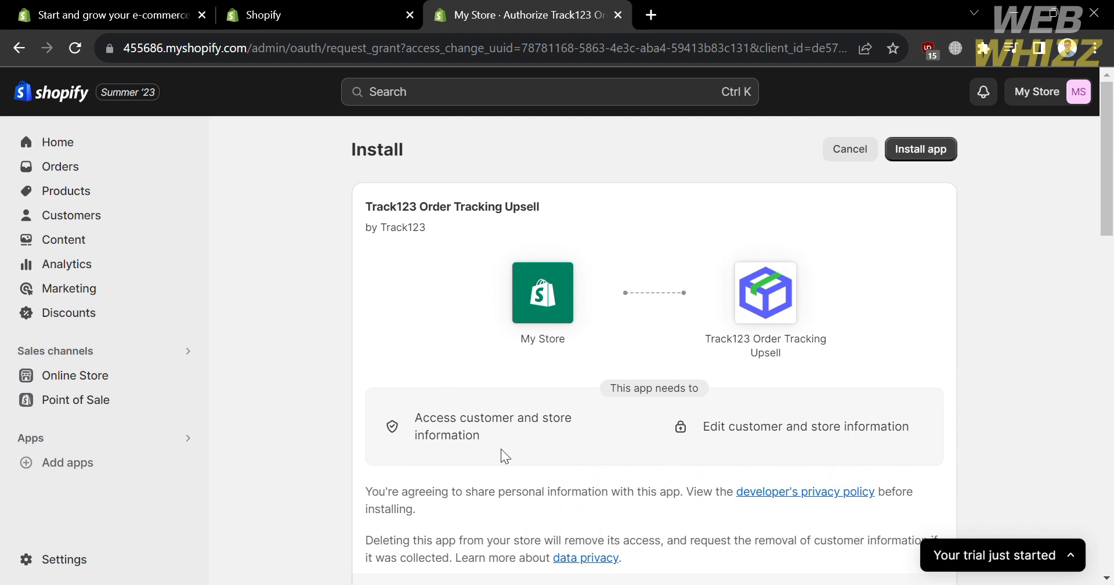
scroll(557, 451, "down", 2)
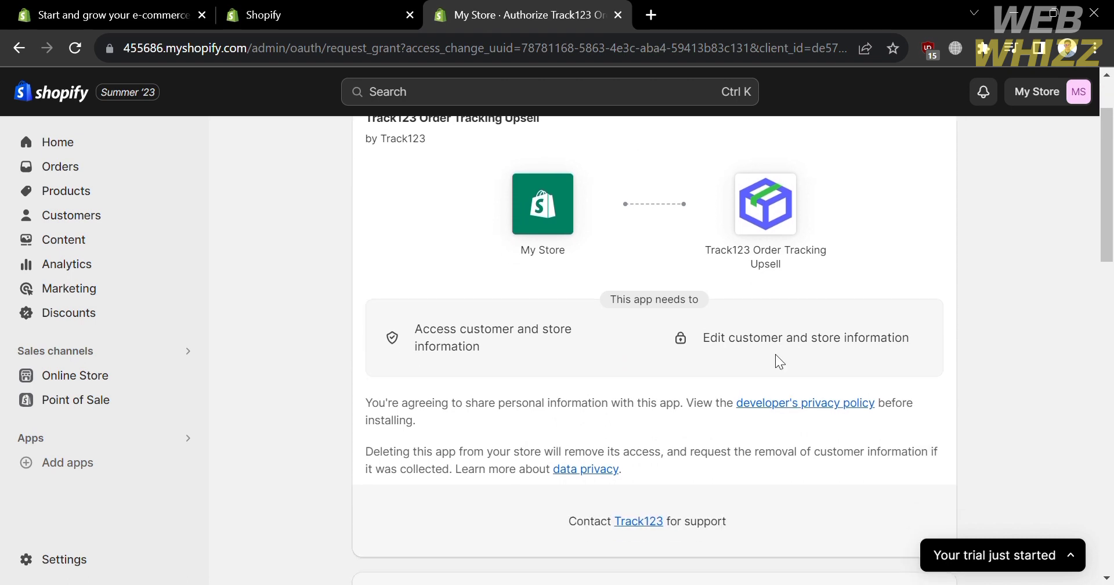
scroll(544, 355, "up", 2)
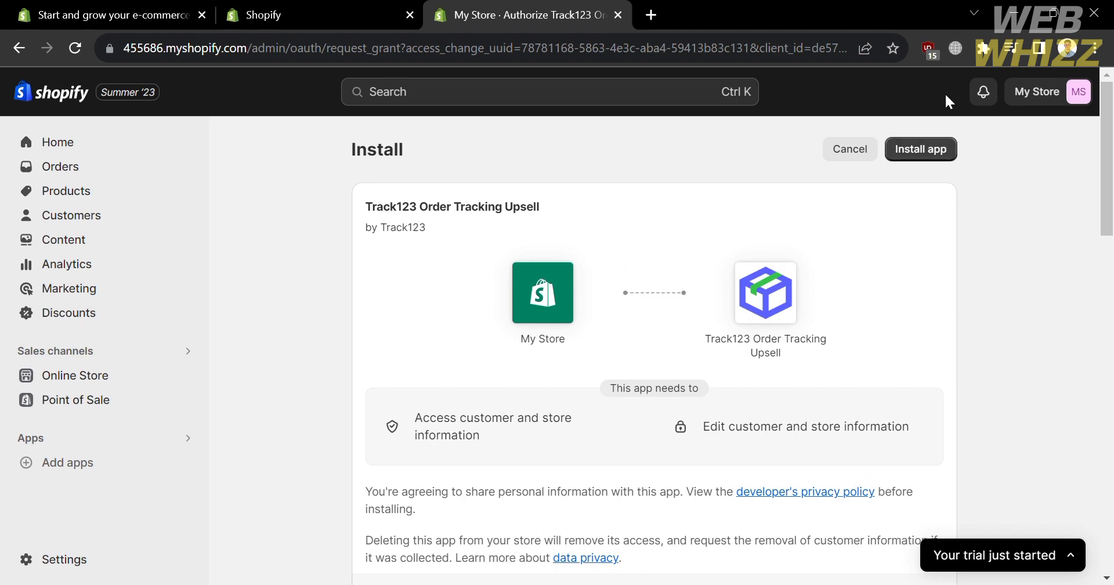
left_click(941, 151)
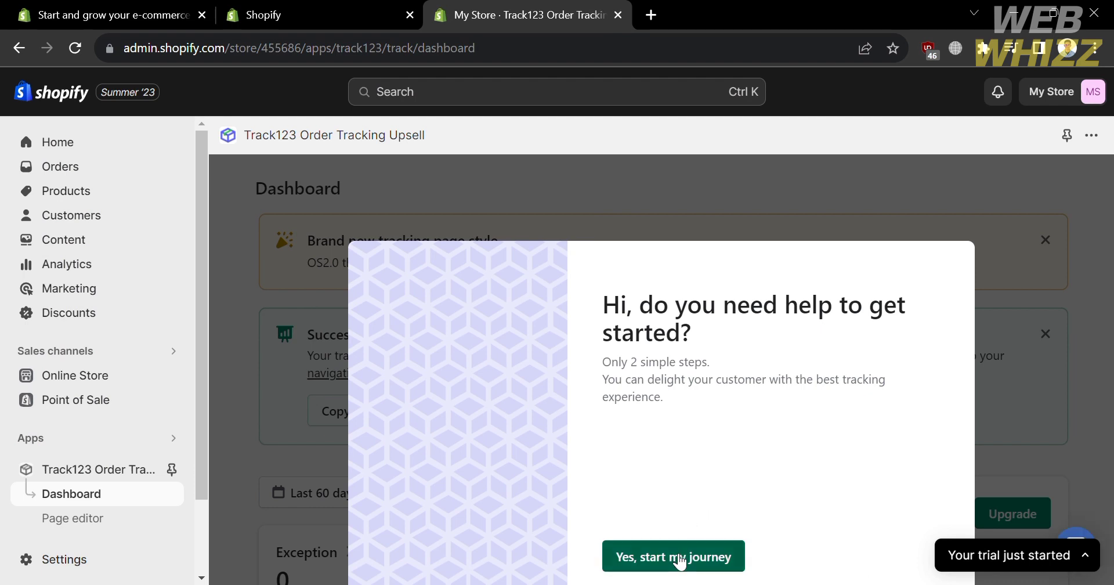
Run through the Track123 setup wizard with Dropshipping mode switched on
left_click(679, 558)
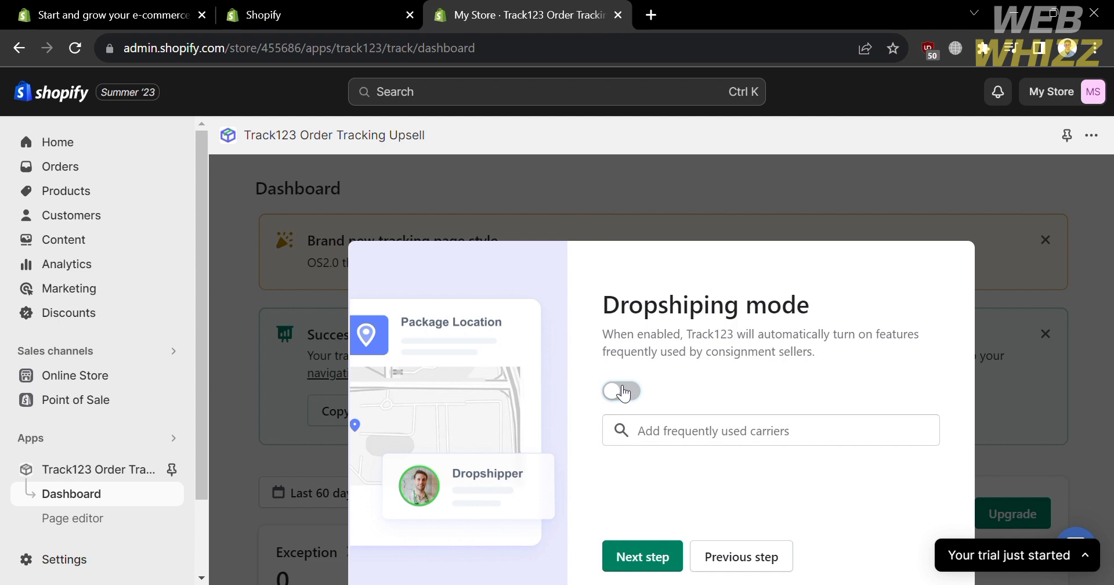
left_click(624, 392)
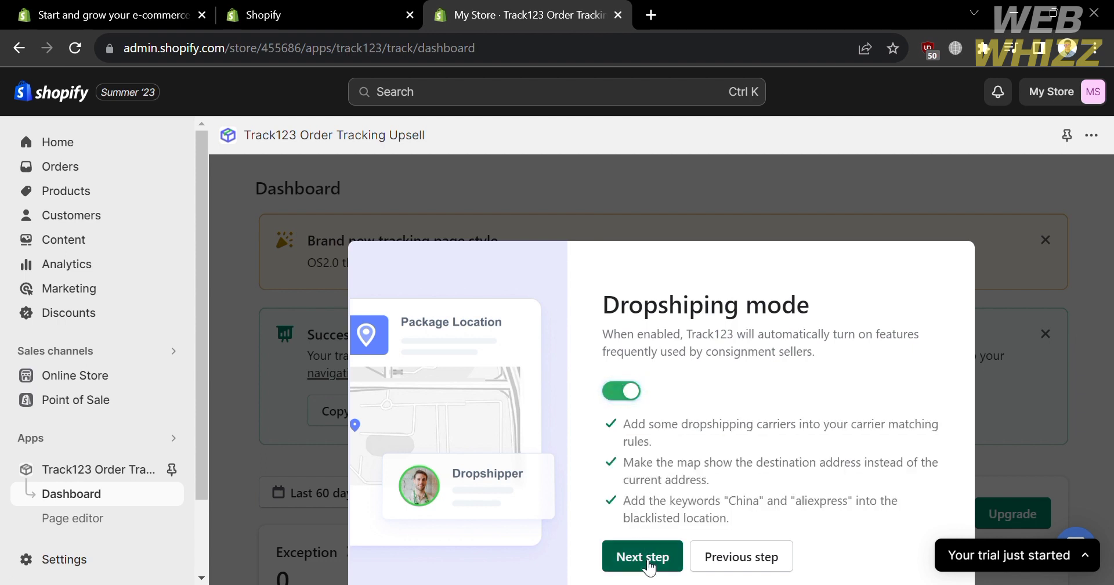
left_click(648, 564)
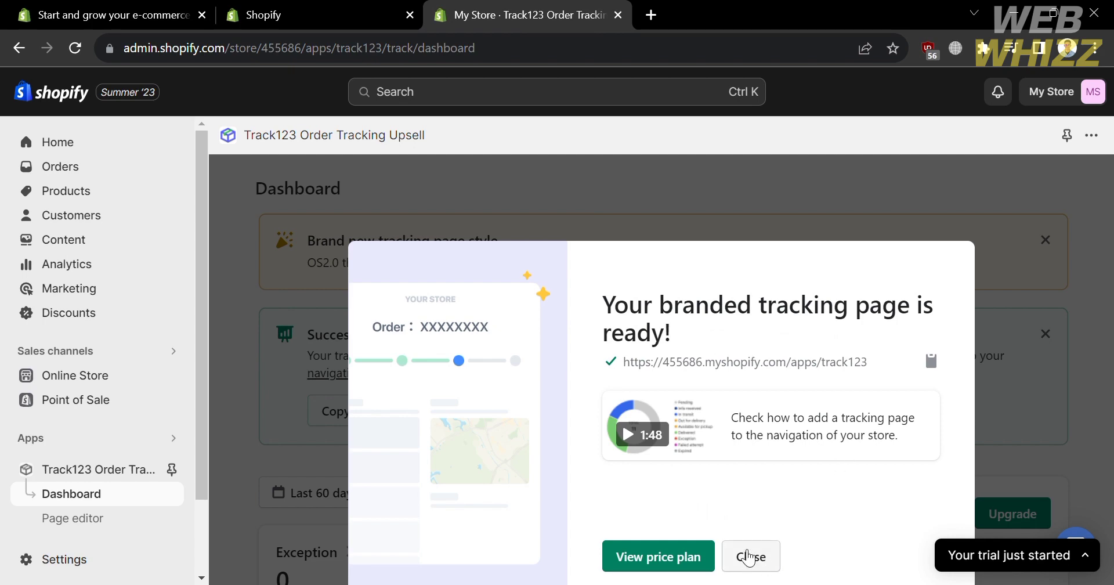
left_click(748, 557)
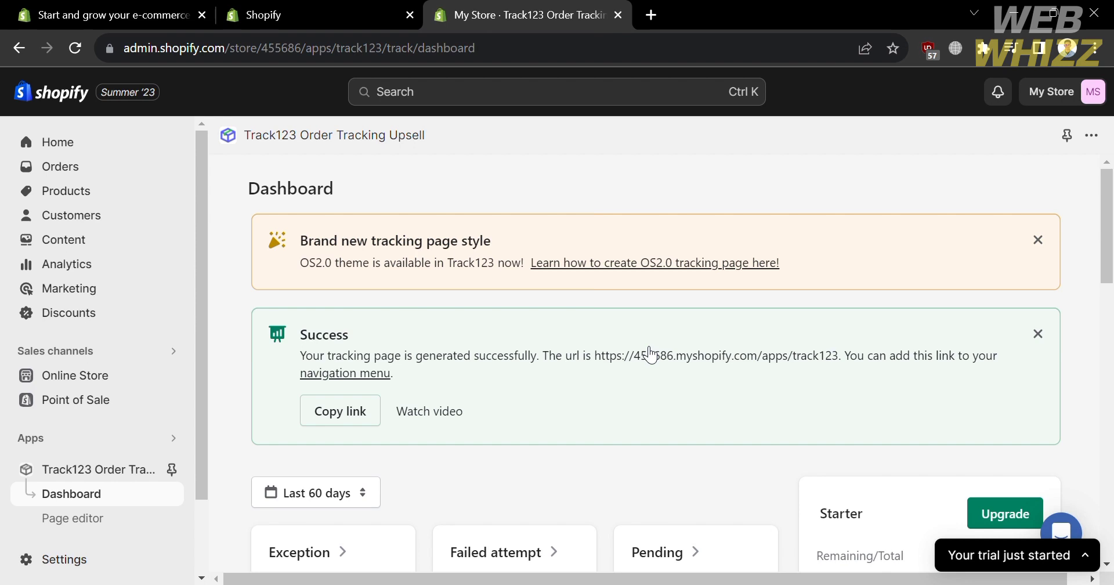
Review the dashboard's shipment statistic cards and the status donut chart
scroll(727, 448, "down", 1)
scroll(729, 448, "up", 1)
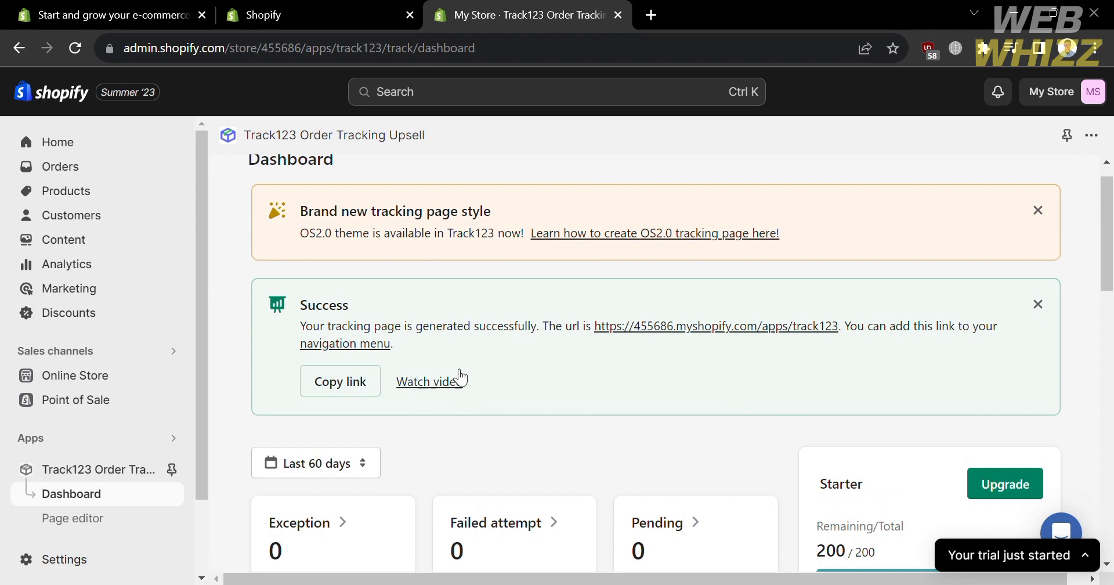
scroll(618, 456, "down", 3)
scroll(621, 458, "down", 2)
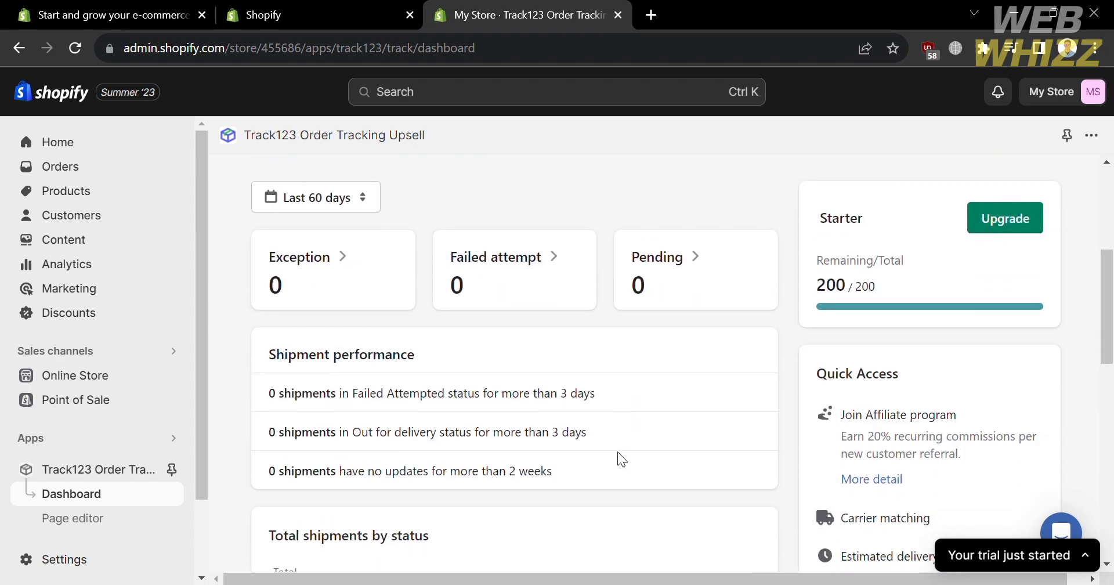
scroll(621, 459, "up", 2)
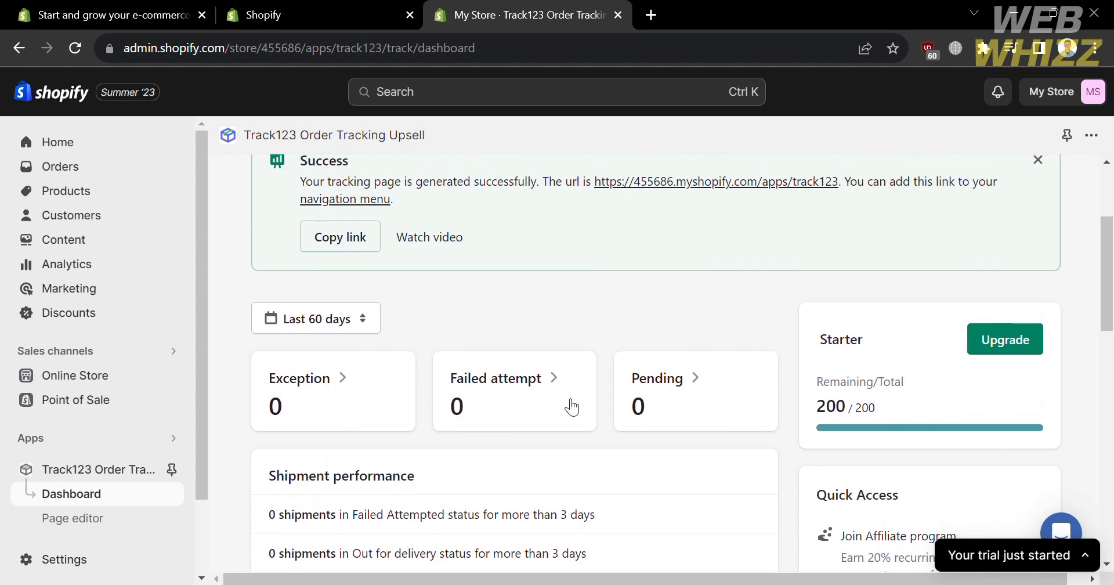
scroll(673, 376, "down", 1)
scroll(676, 376, "down", 3)
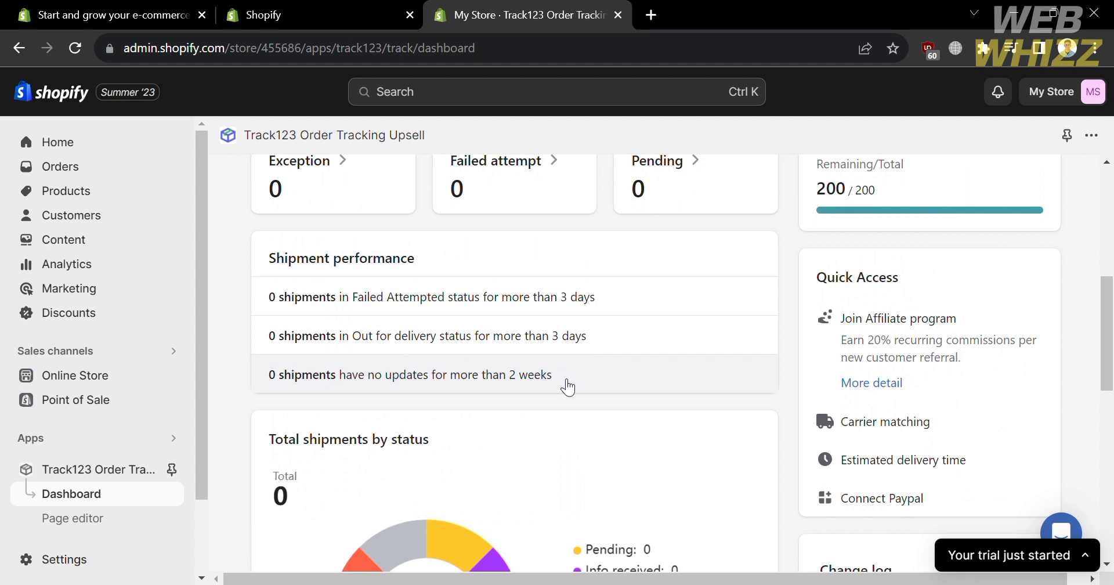
scroll(567, 387, "down", 3)
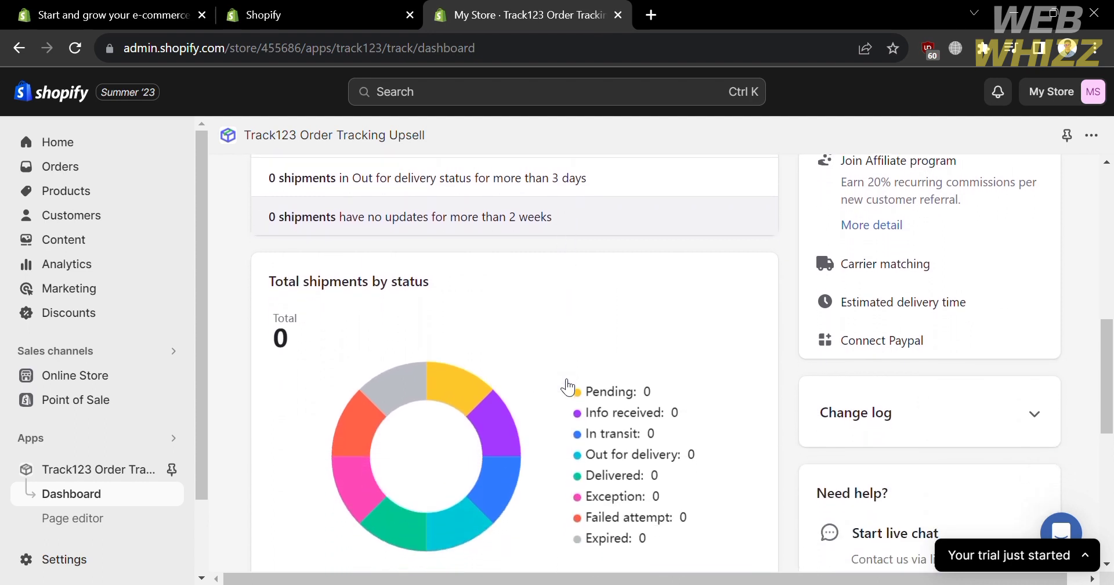
scroll(567, 387, "down", 2)
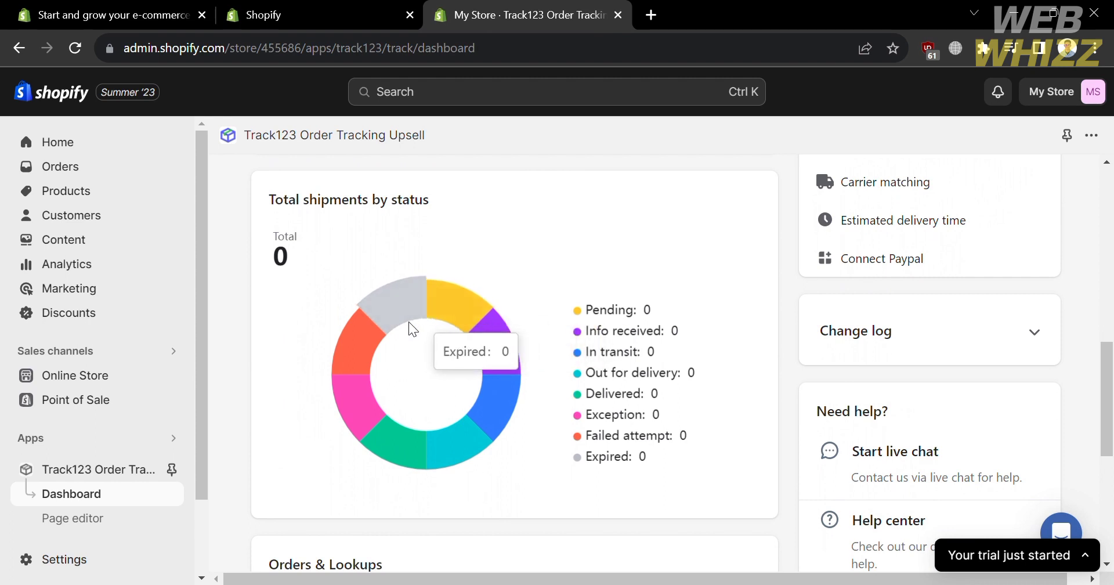
Check the Orders & Lookups graph, then open the Starter plan's upgrade options
mouse_move(516, 427)
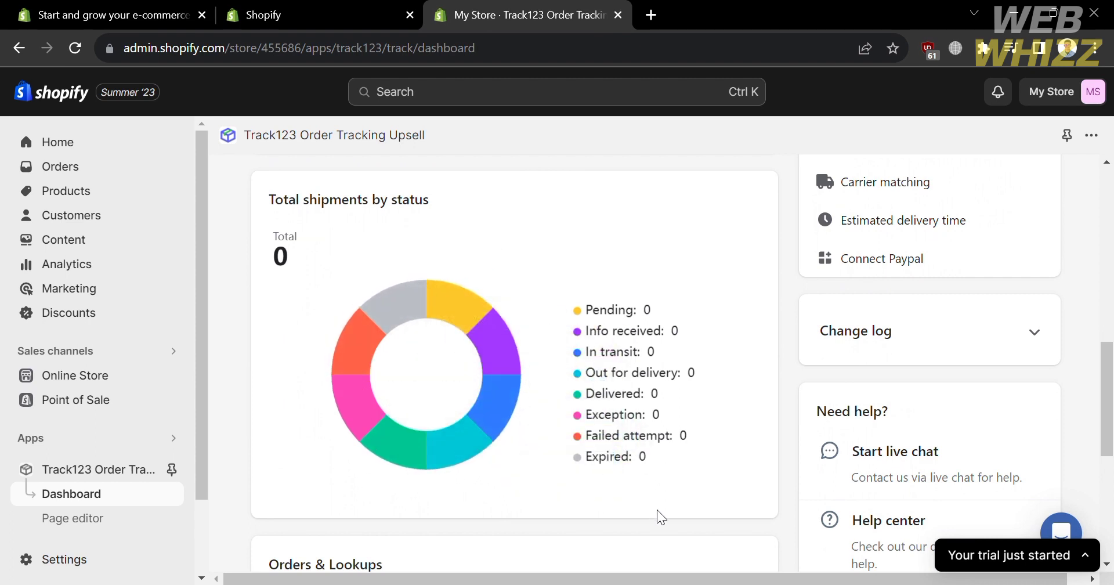
scroll(667, 514, "down", 1)
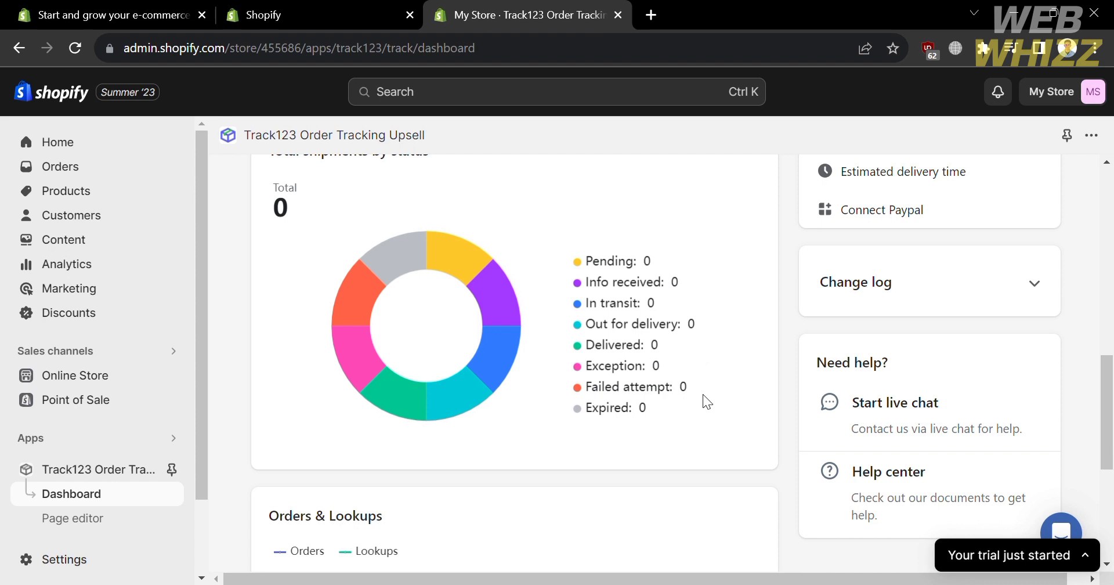
scroll(706, 402, "down", 2)
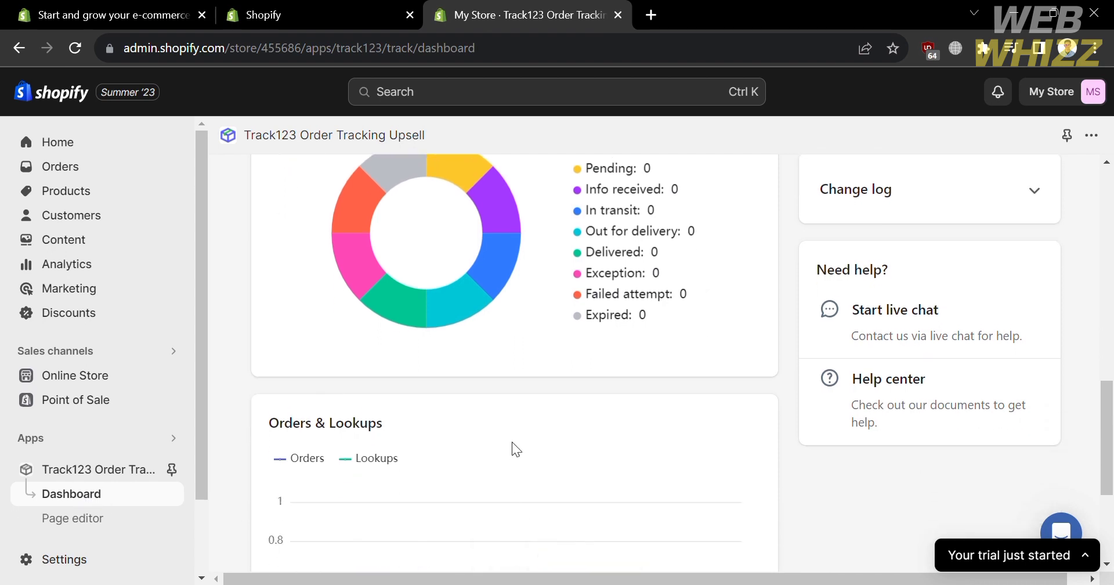
scroll(516, 449, "down", 1)
scroll(512, 447, "up", 3)
scroll(512, 447, "down", 7)
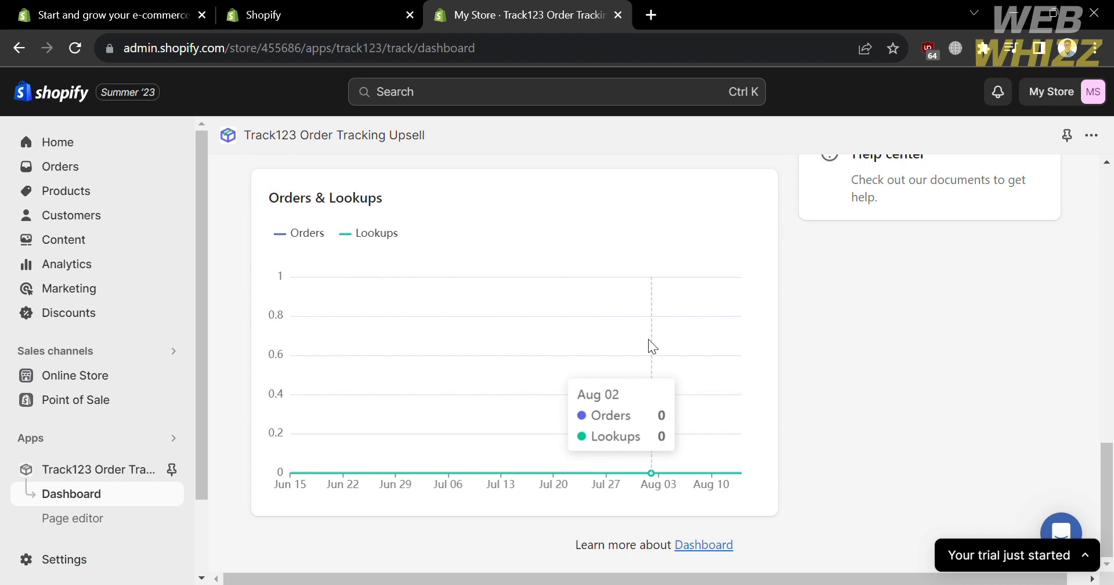
scroll(651, 343, "up", 8)
scroll(650, 338, "up", 3)
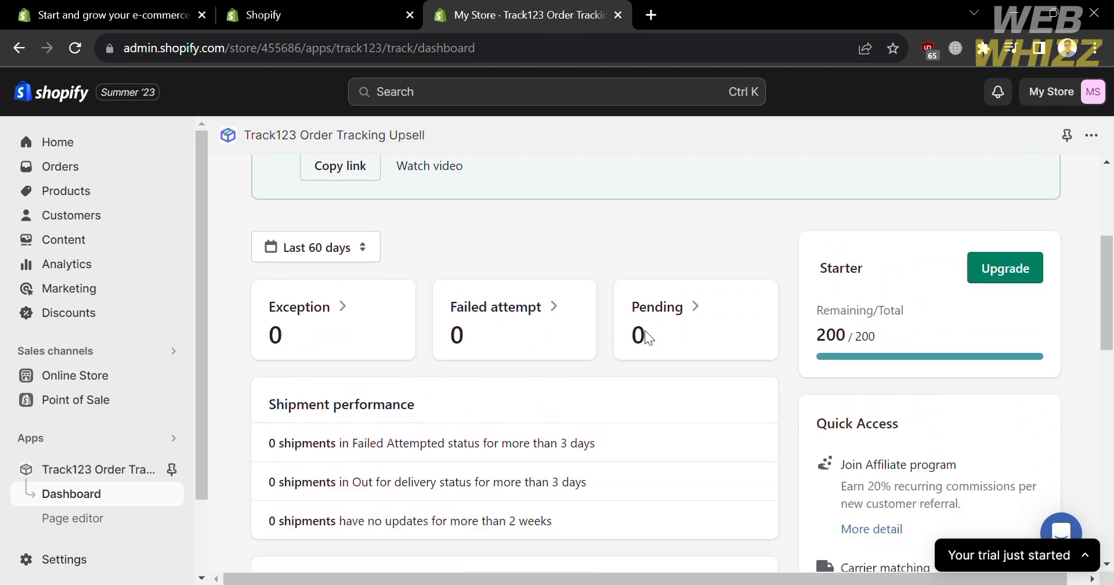
scroll(505, 335, "up", 4)
scroll(505, 337, "down", 5)
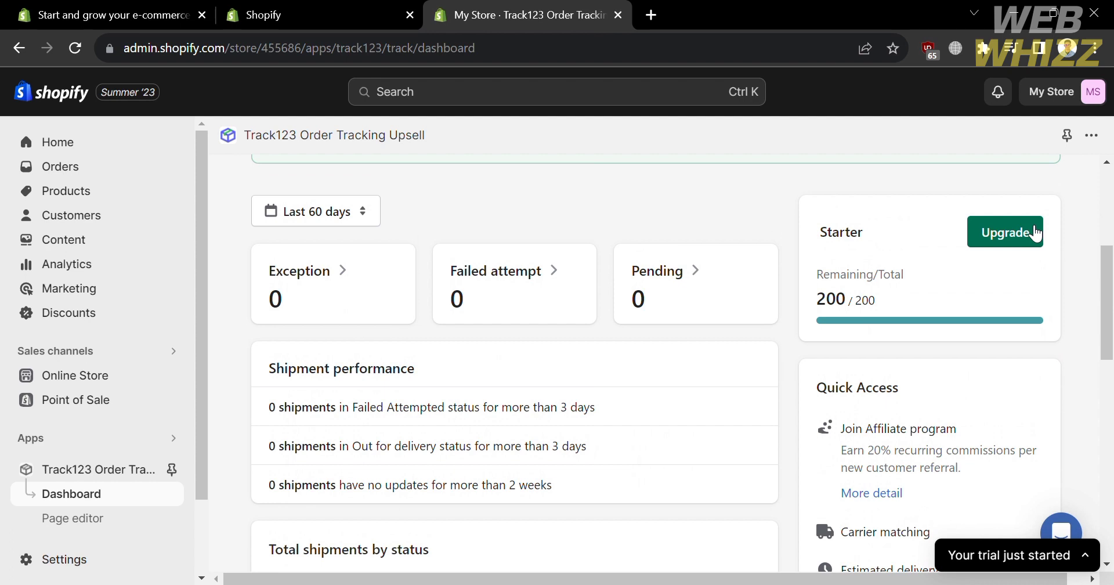
left_click(1006, 232)
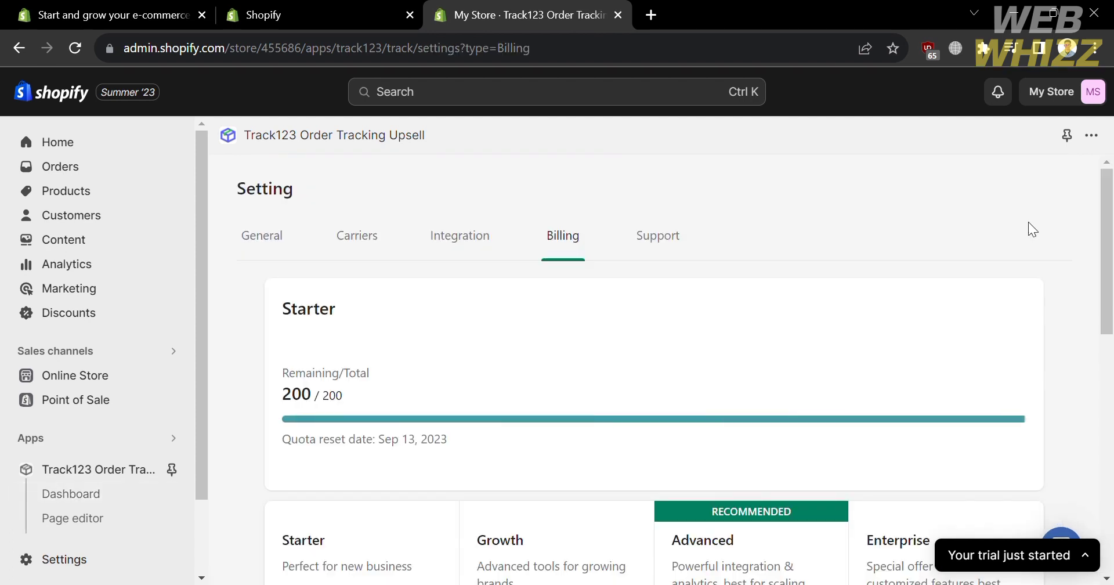
Compare the Starter, Growth $9, Advanced $48 and Enterprise plans, then go to Support
scroll(662, 346, "down", 3)
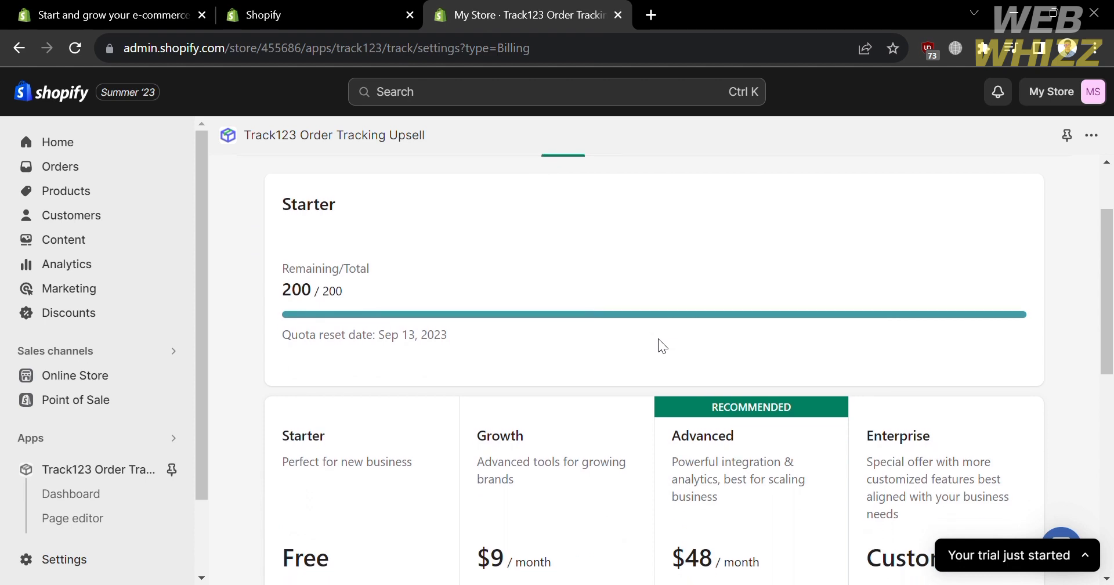
scroll(256, 462, "down", 2)
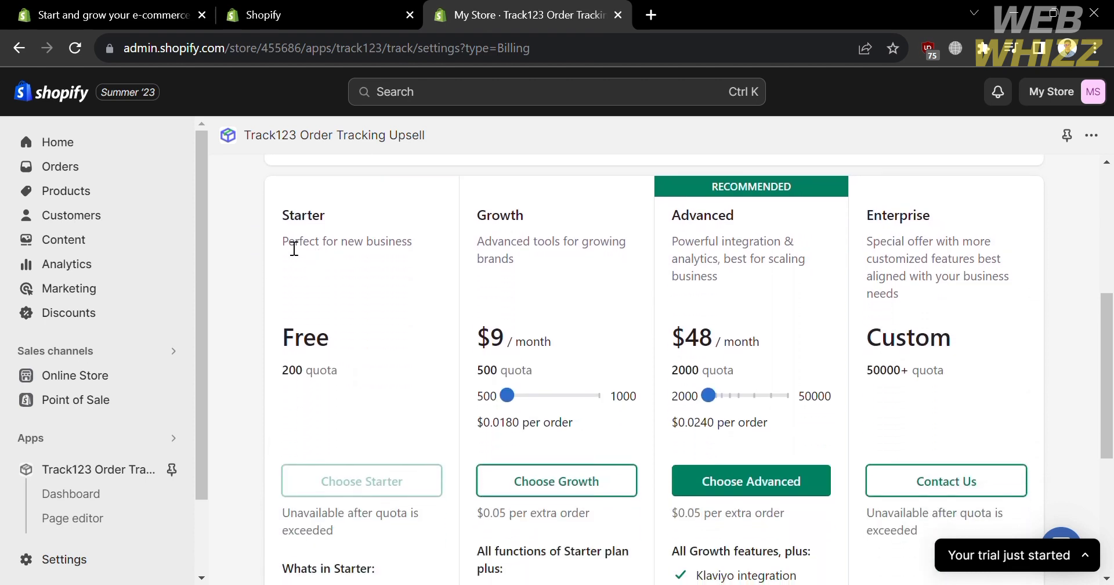
left_click_drag(282, 241, 412, 246)
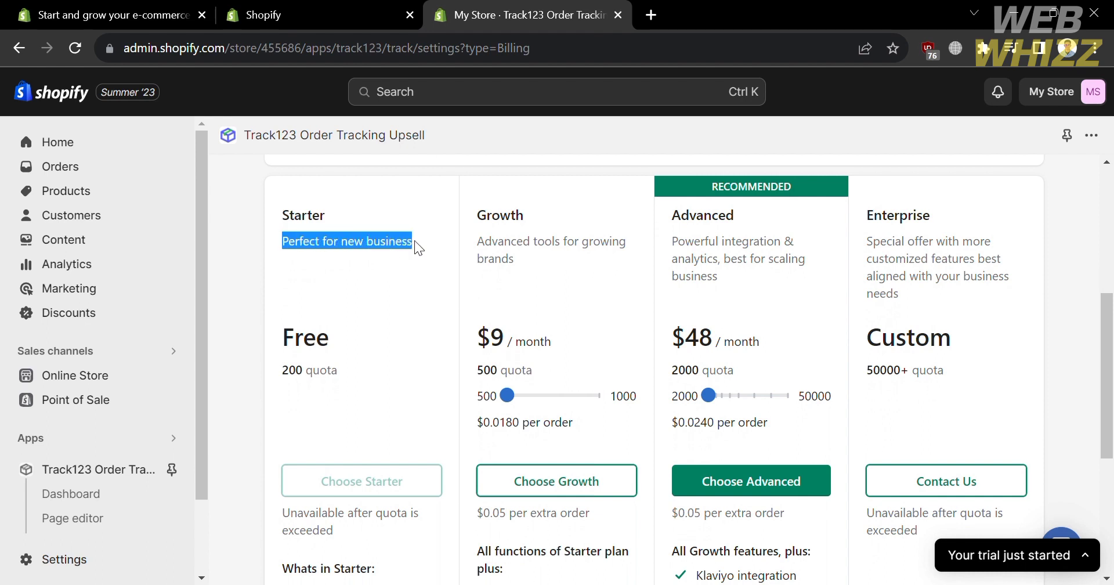
left_click(418, 248)
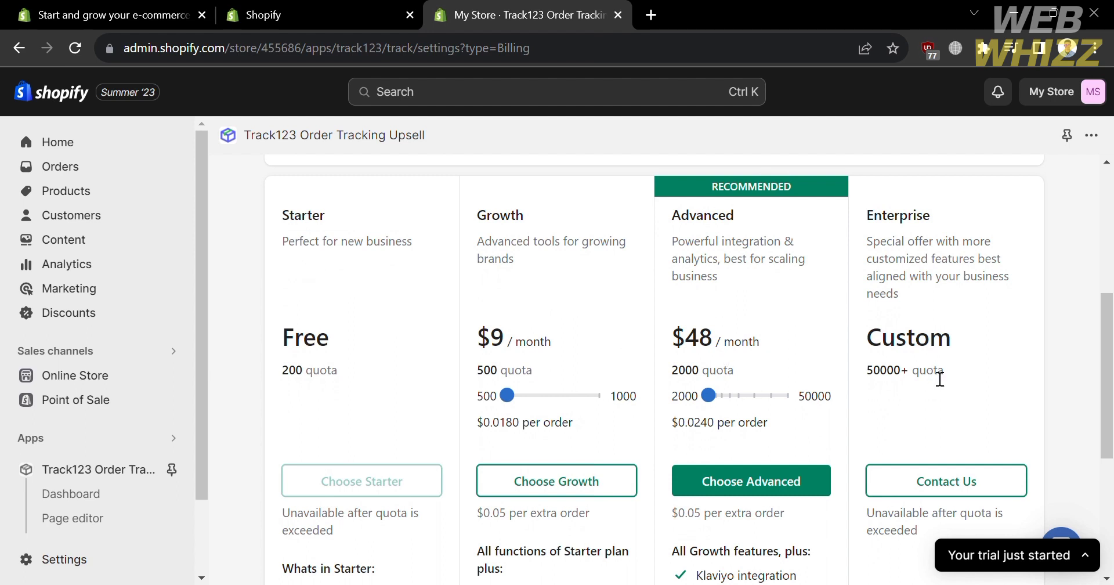
scroll(940, 379, "down", 2)
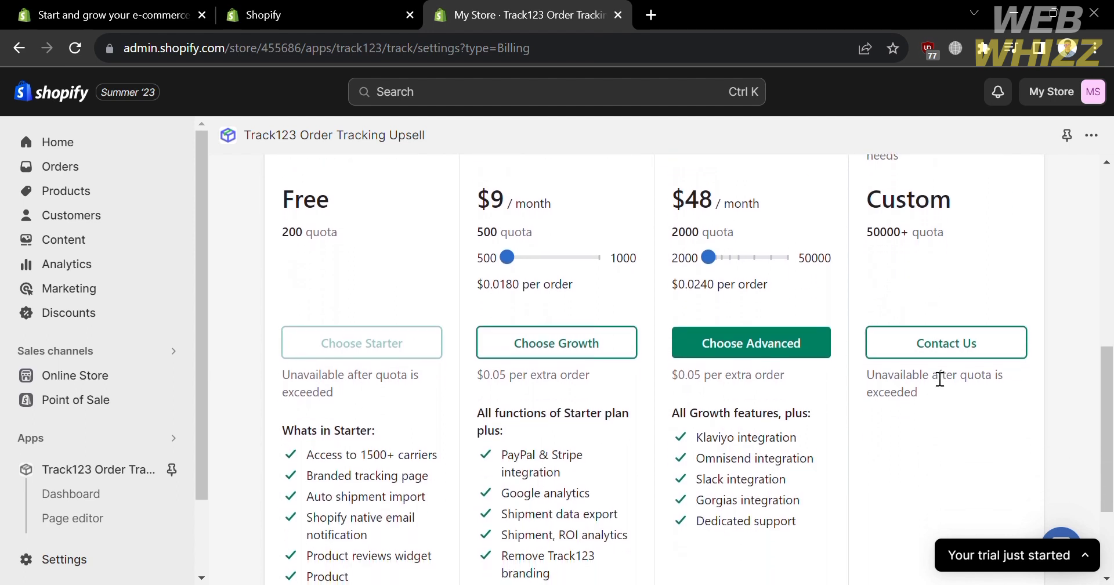
scroll(488, 396, "down", 2)
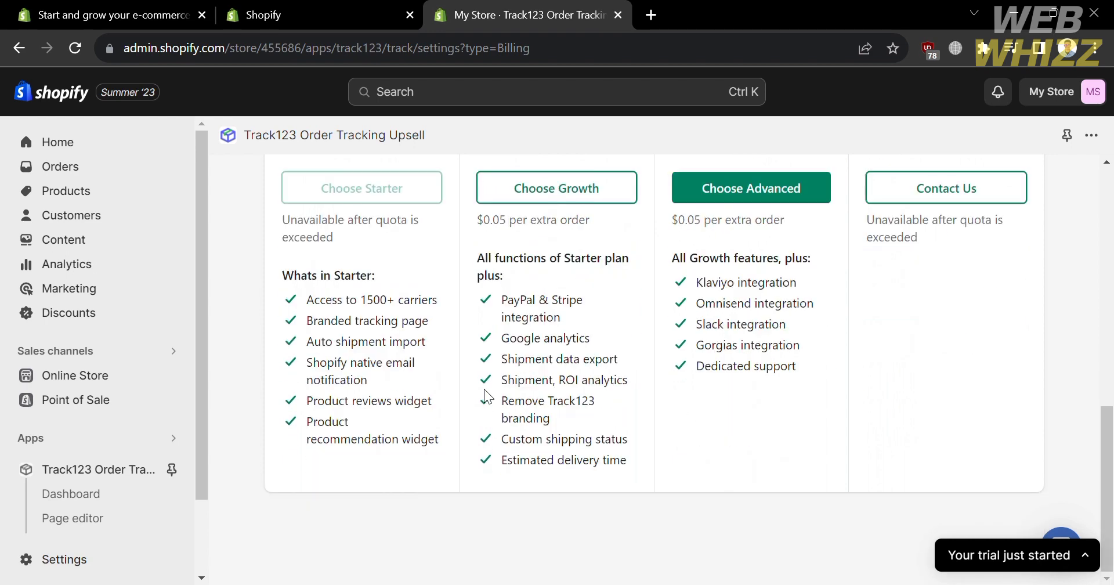
scroll(488, 396, "up", 9)
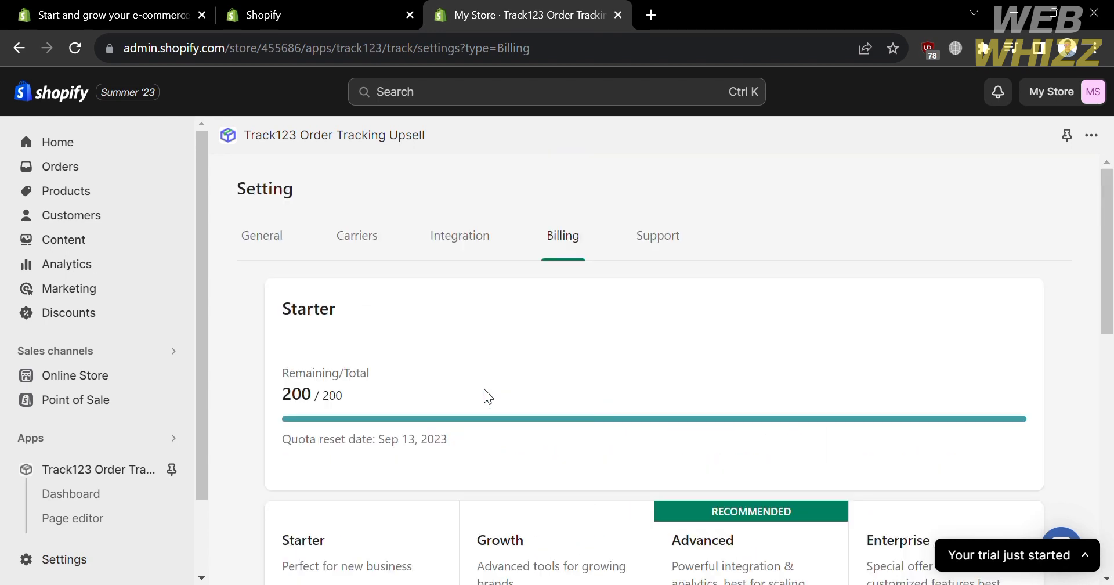
left_click(658, 246)
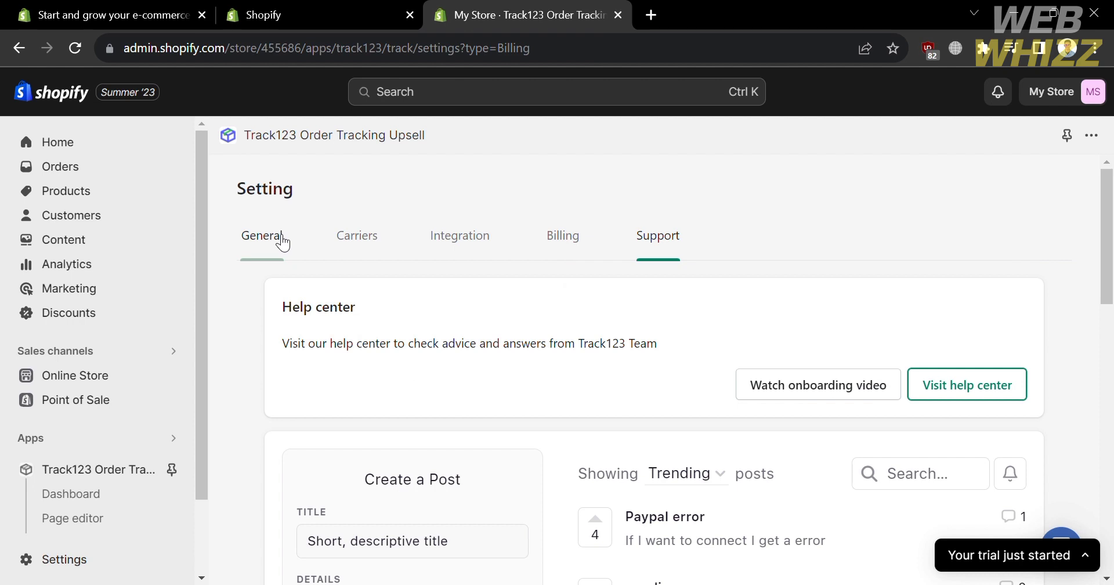
Show the General settings with the store's default tracking page URL
left_click(282, 242)
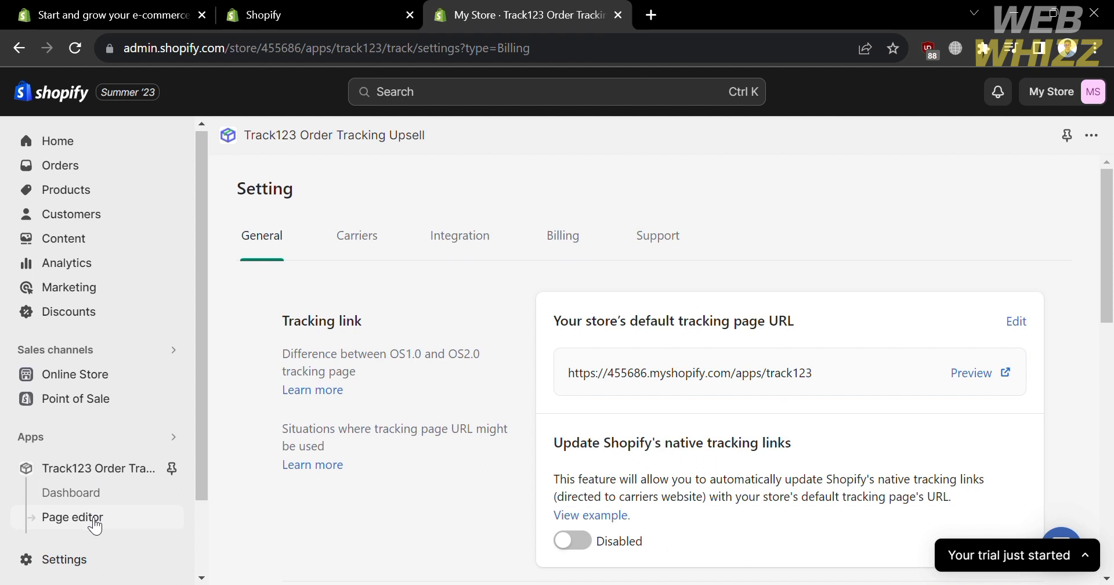
Look over the Page Editor sections and expand the Style card (Default theme, 1200 px width)
left_click(100, 432)
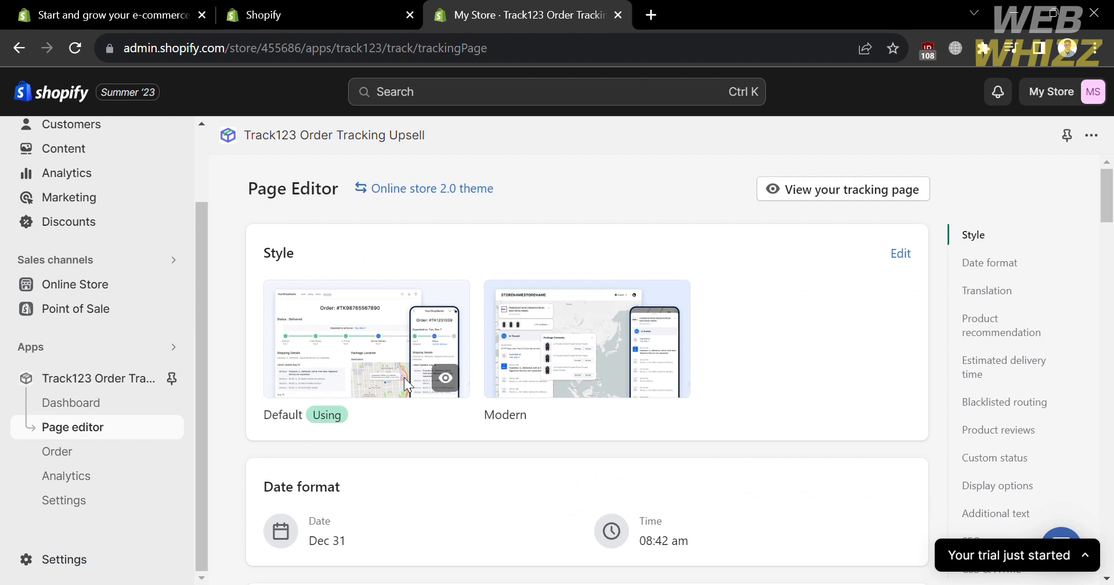
mouse_move(546, 351)
mouse_move(617, 382)
scroll(617, 382, "down", 3)
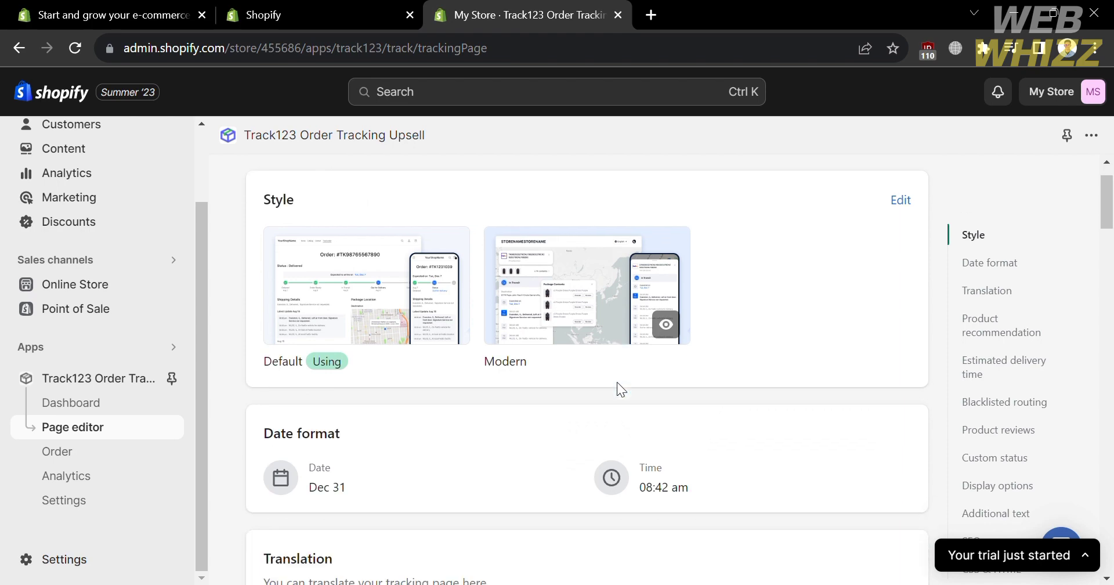
scroll(297, 380, "down", 2)
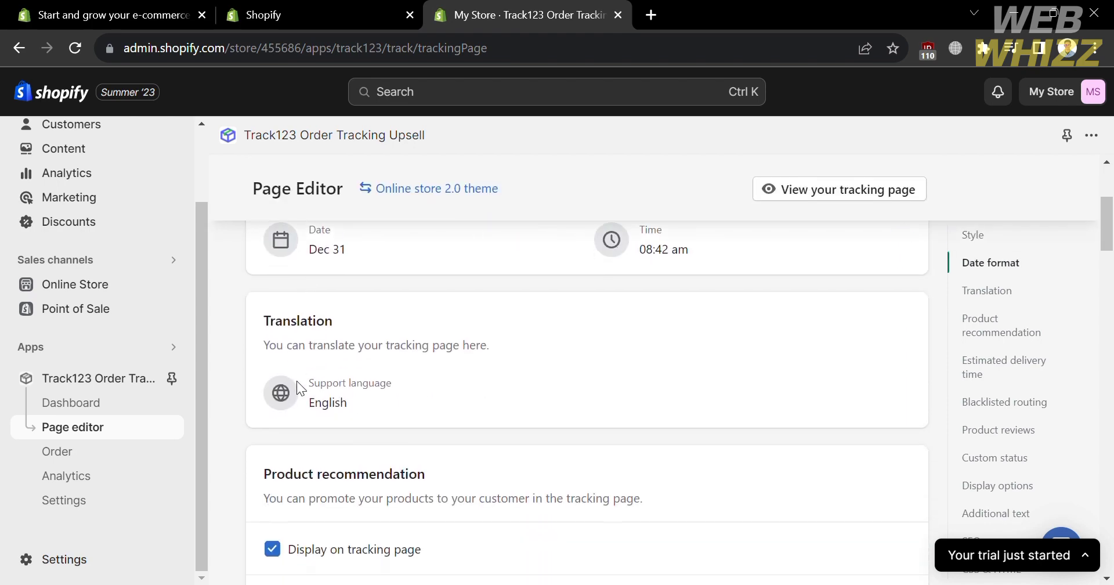
scroll(297, 381, "up", 5)
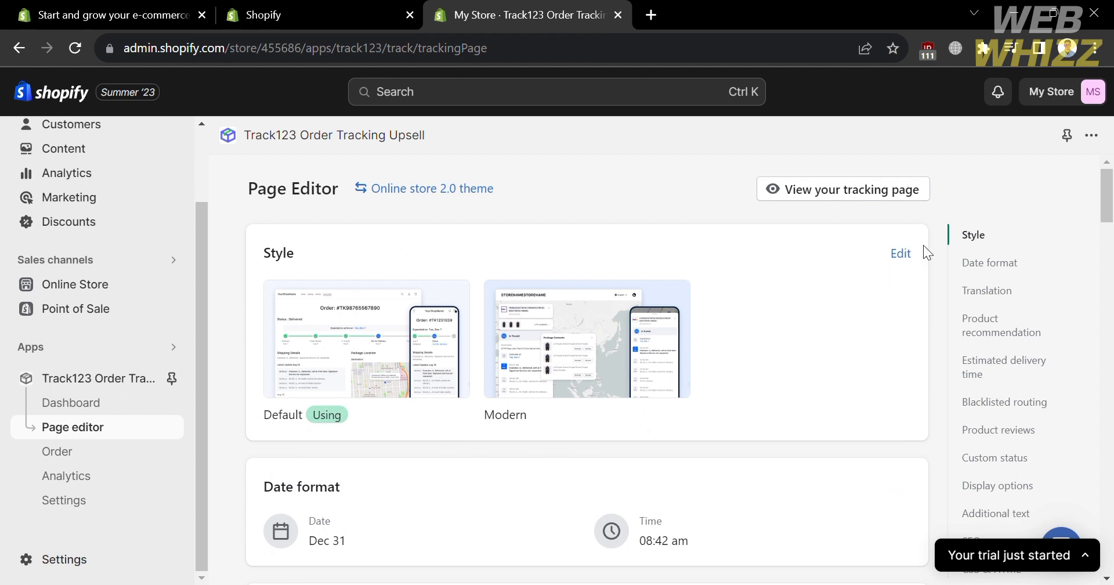
left_click(914, 252)
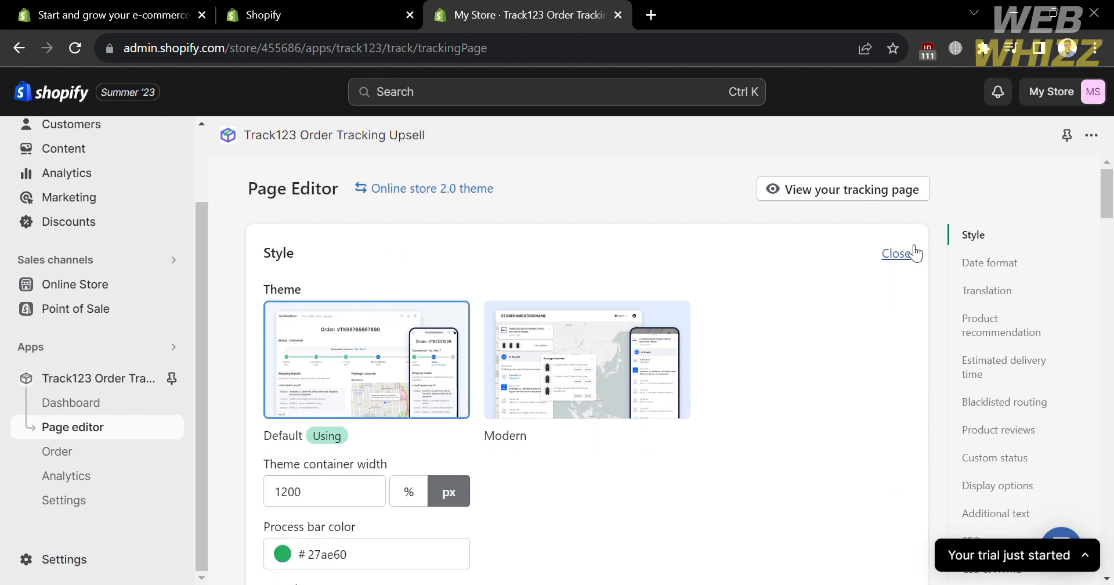
Switch the tracking page to the Modern theme and open the live 'Track Your Order' page
left_click(596, 359)
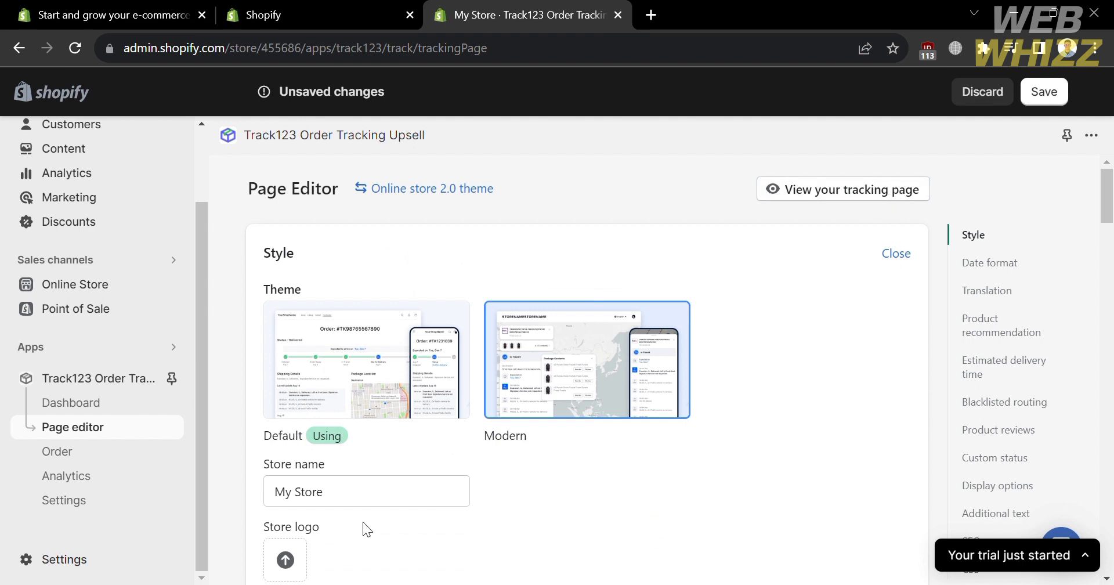
left_click(374, 508)
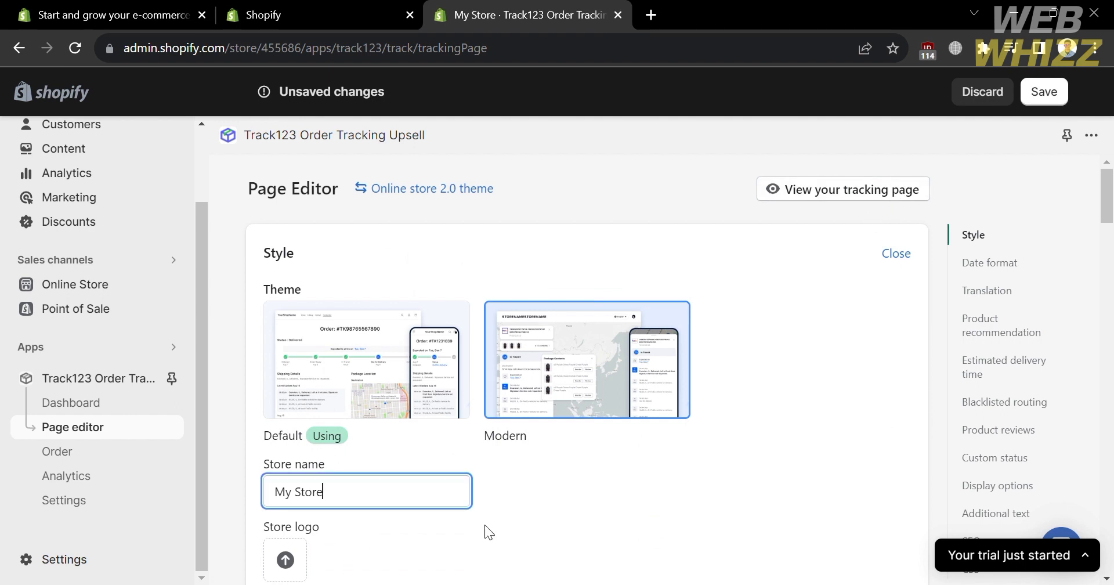
scroll(485, 524, "down", 3)
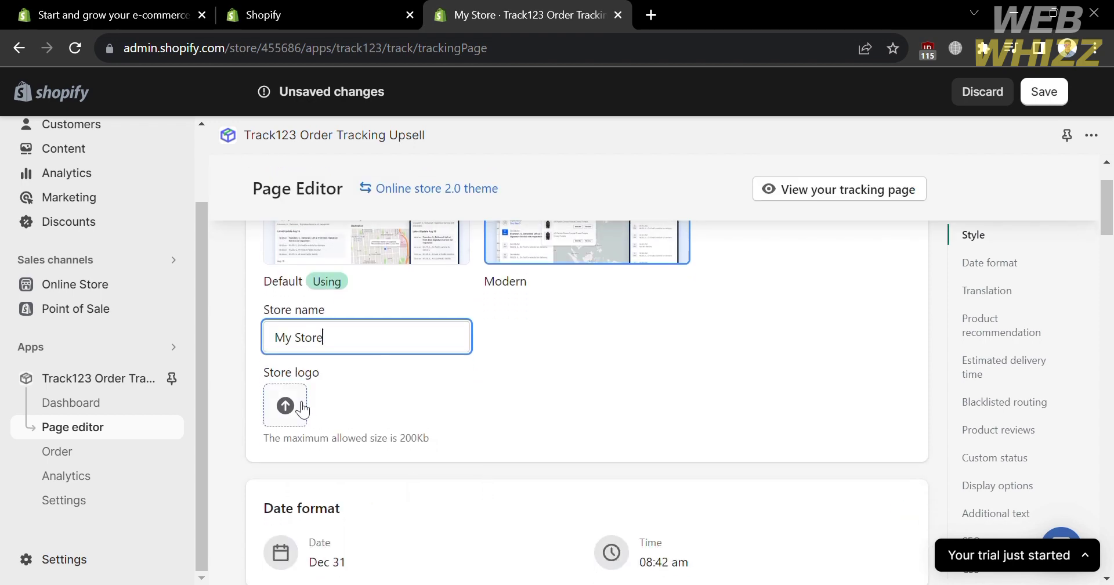
scroll(377, 482, "down", 2)
scroll(376, 478, "up", 5)
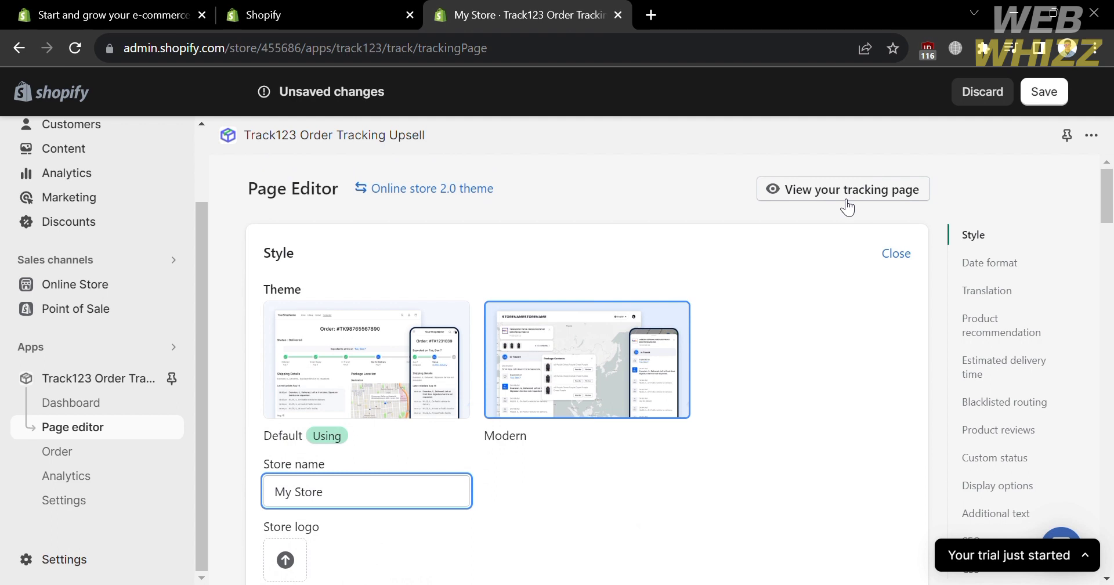
left_click(845, 190)
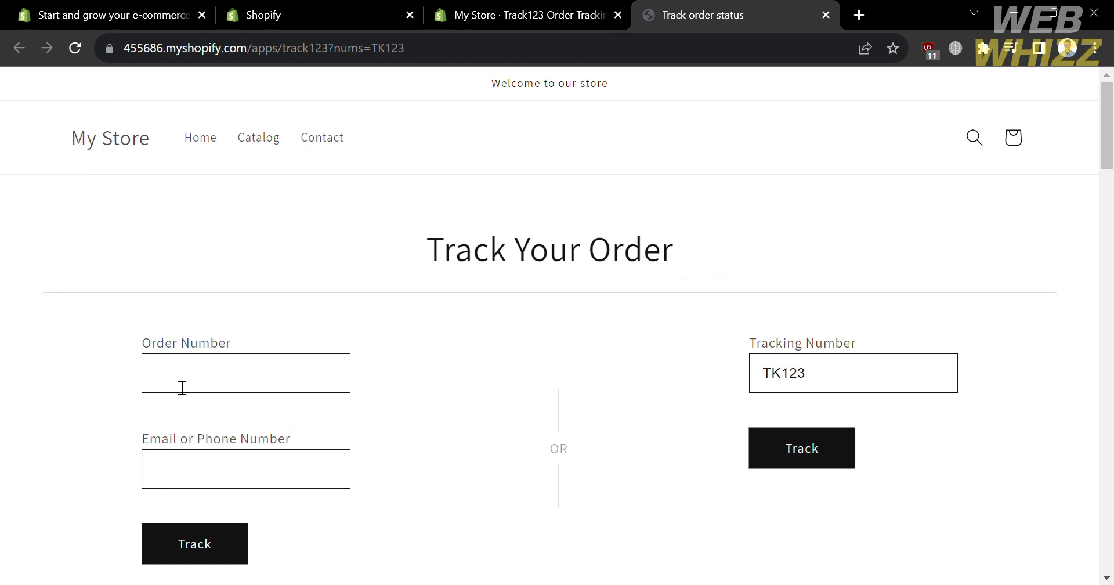
left_click(261, 383)
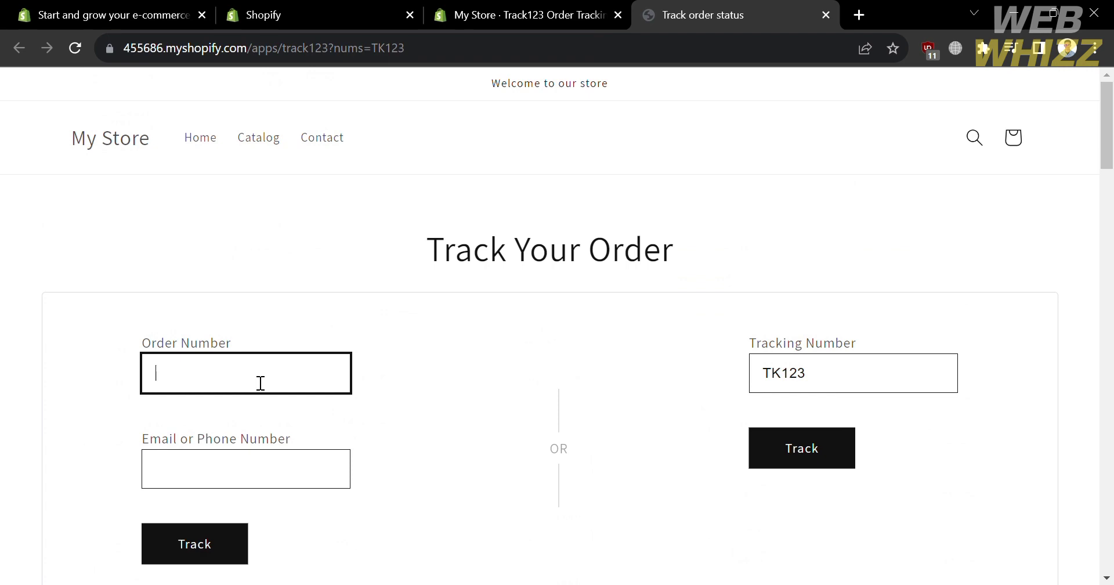
scroll(261, 383, "down", 1)
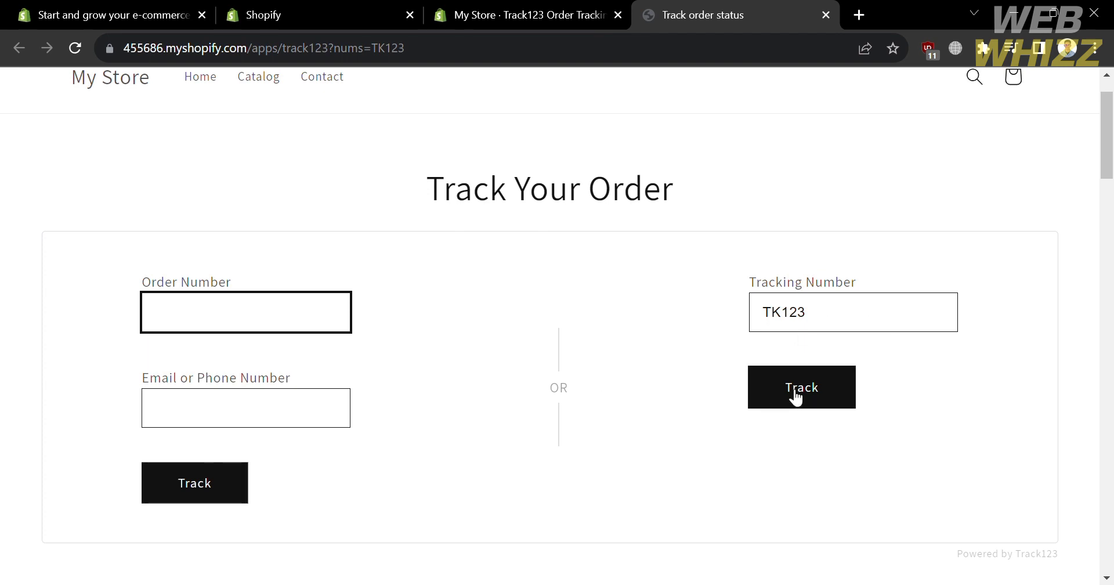
scroll(564, 313, "down", 10)
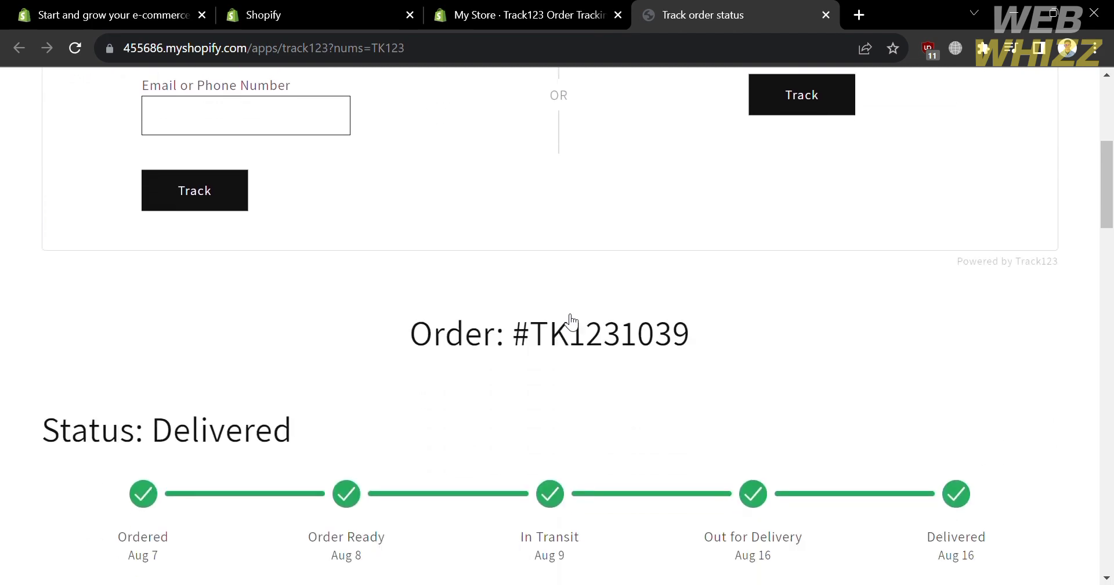
scroll(239, 185, "down", 1)
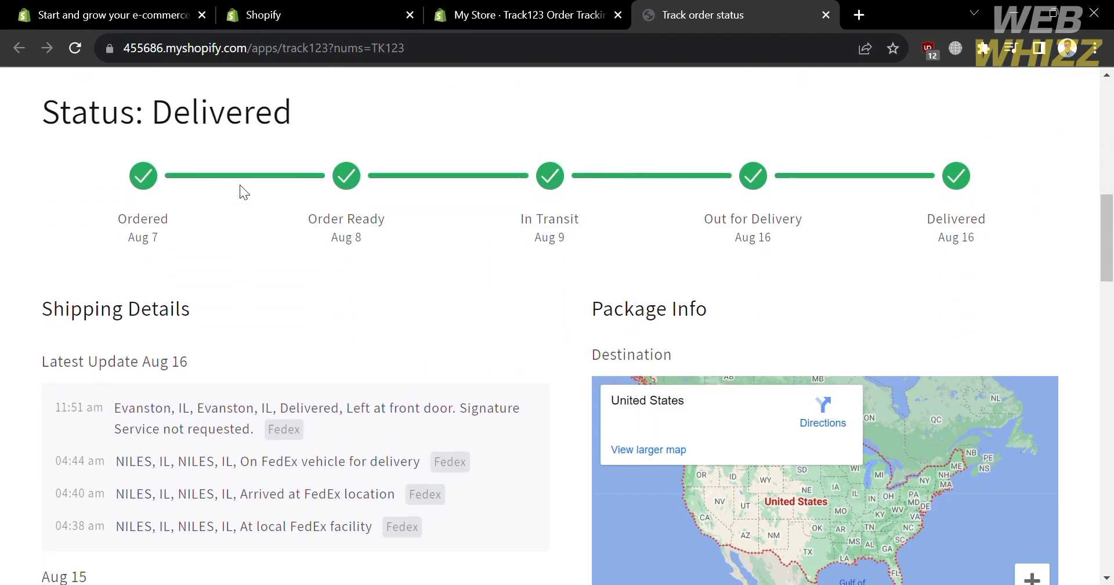
scroll(239, 185, "up", 1)
scroll(83, 201, "up", 1)
scroll(152, 234, "down", 1)
scroll(151, 233, "down", 2)
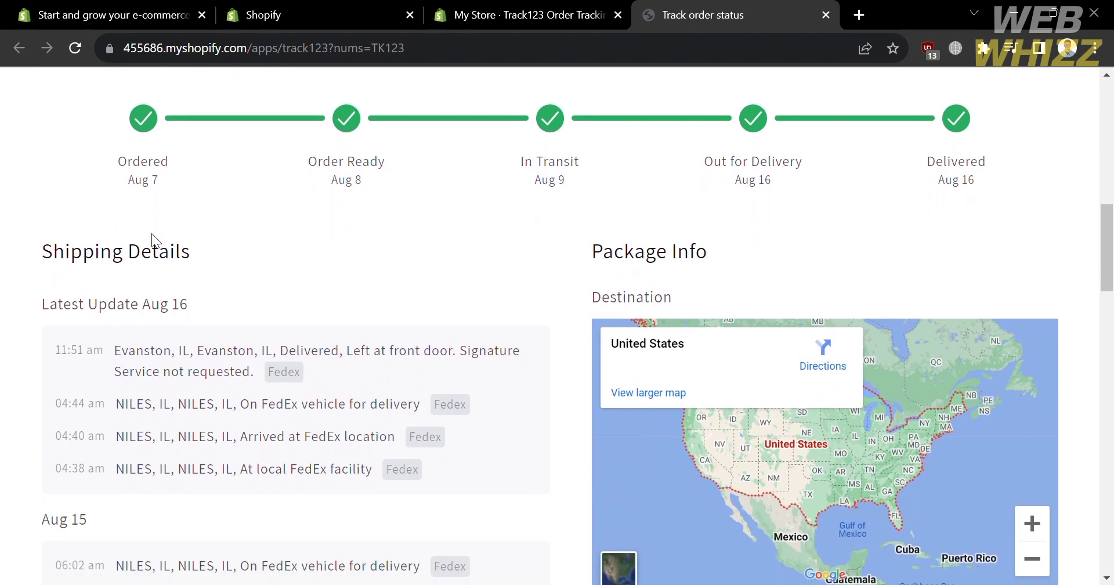
scroll(151, 233, "down", 2)
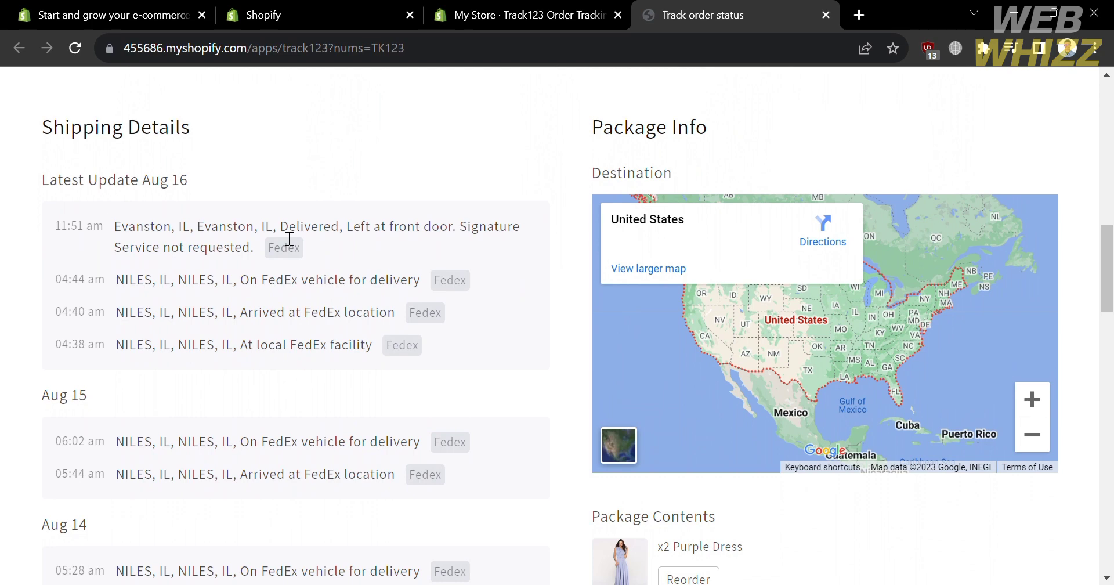
scroll(238, 424, "down", 6)
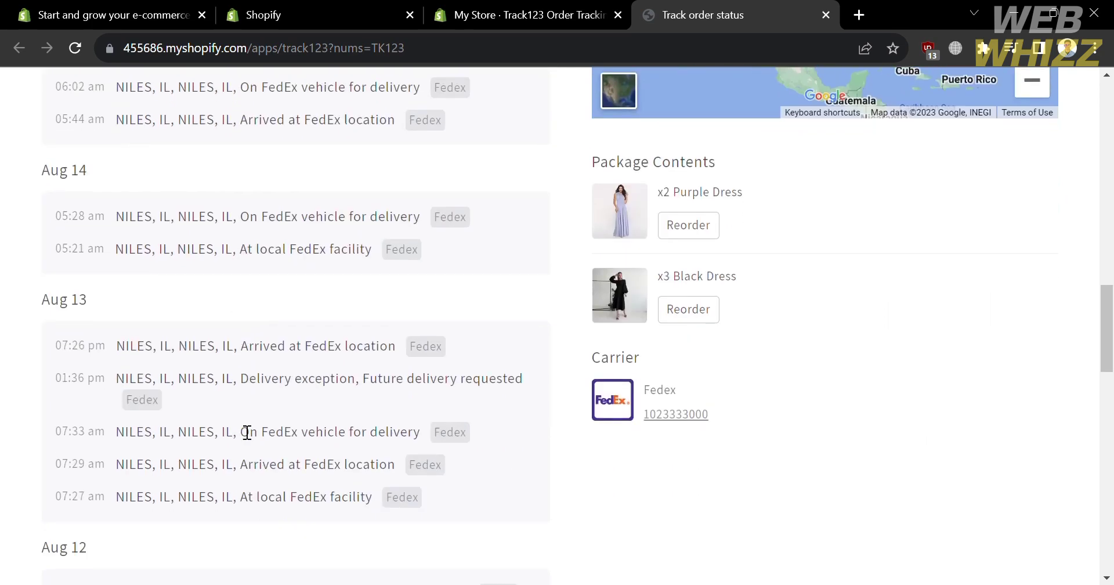
scroll(247, 433, "up", 1)
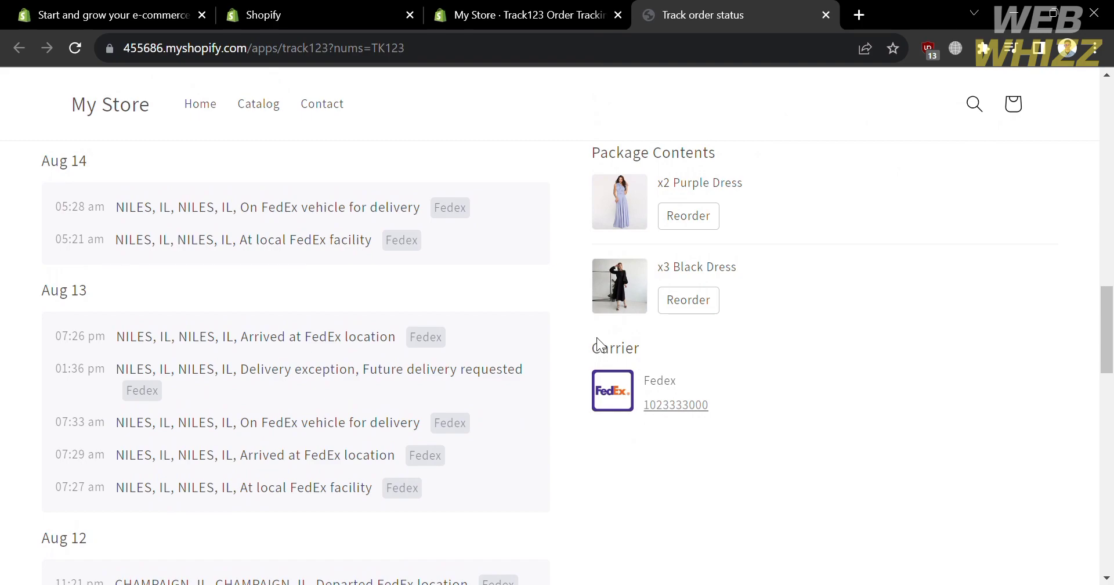
scroll(349, 369, "down", 12)
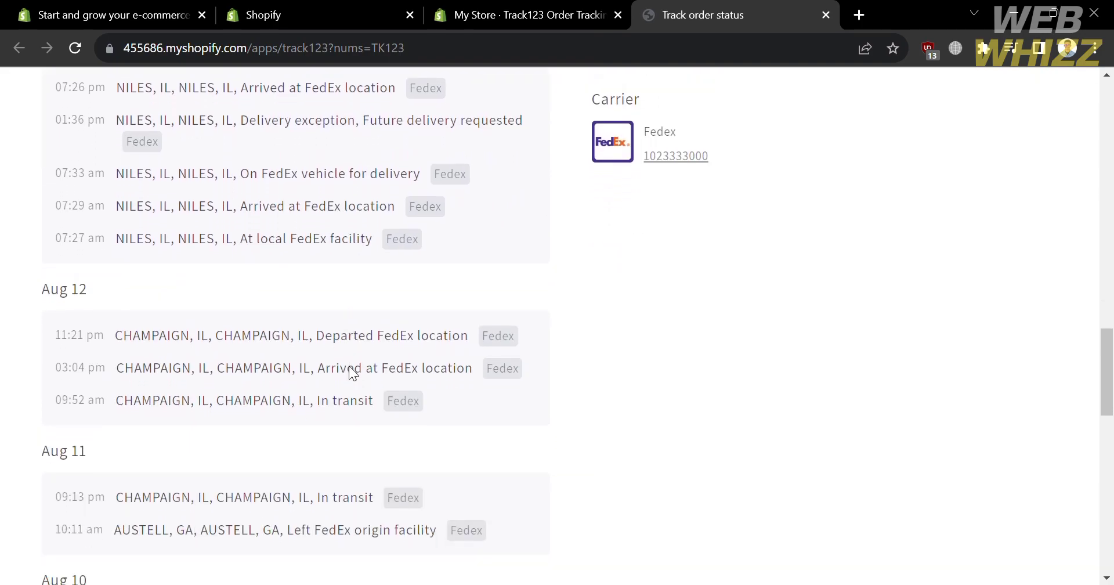
scroll(351, 371, "down", 3)
scroll(351, 372, "up", 15)
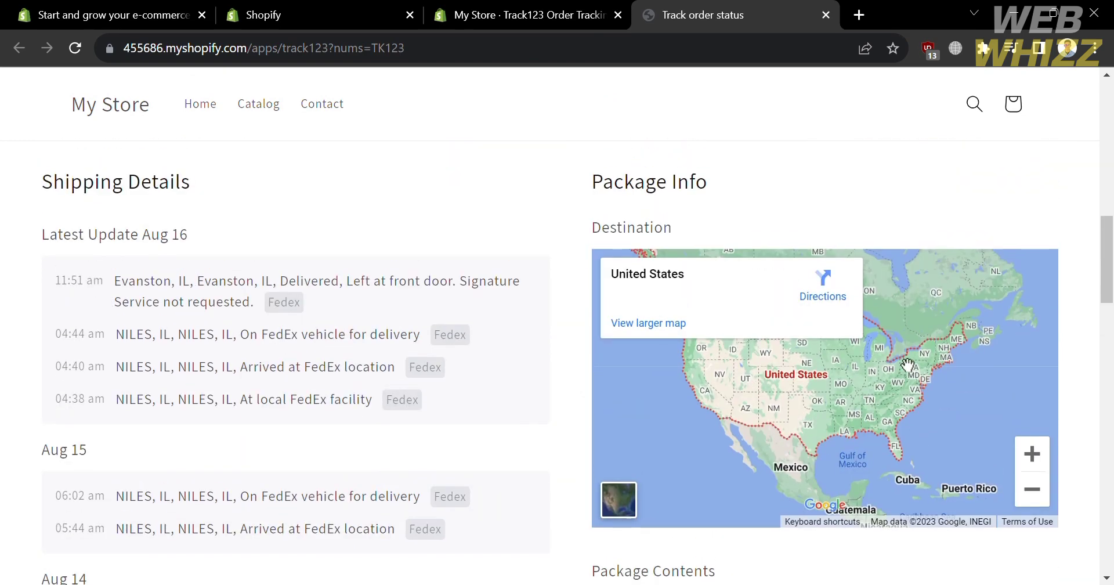
scroll(908, 366, "up", 8)
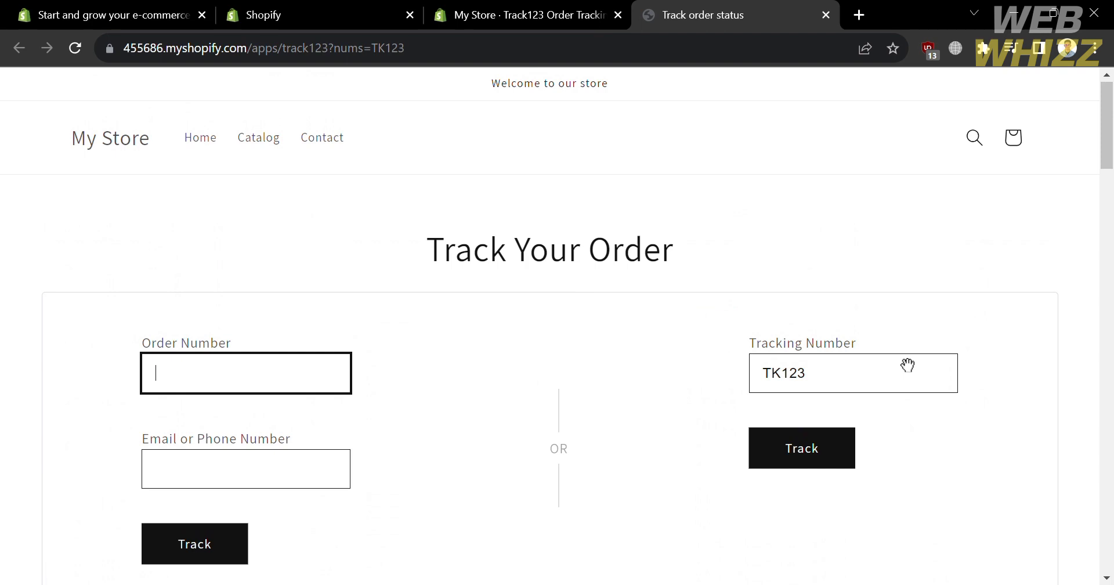
key("ctrl+shift+Tab")
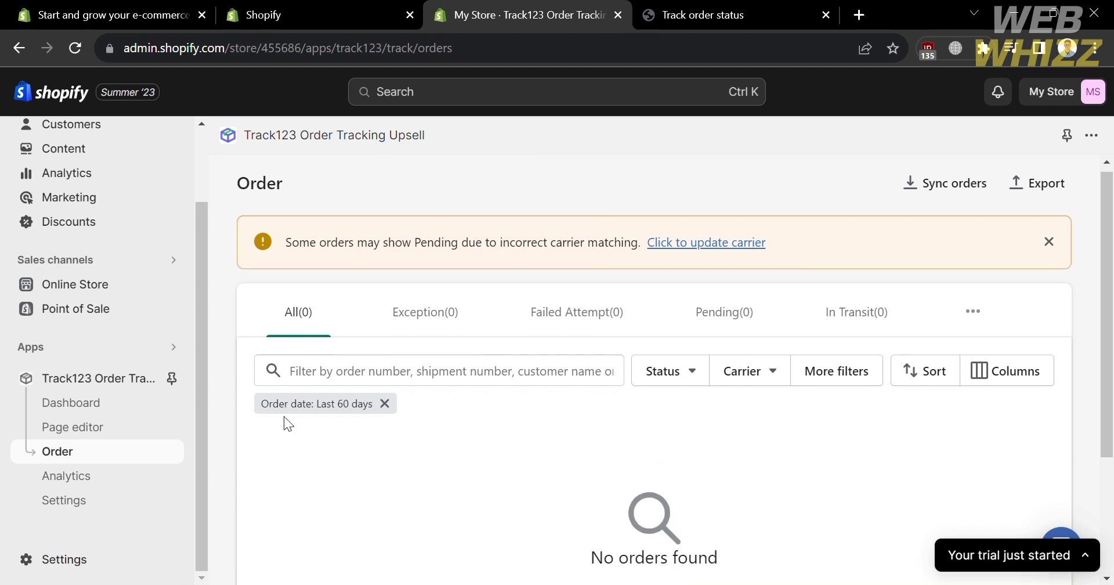
Scroll Track123's empty orders list, view the Growth-locked Analytics page, then go to Settings
scroll(284, 416, "down", 2)
scroll(726, 418, "down", 1)
scroll(725, 417, "up", 2)
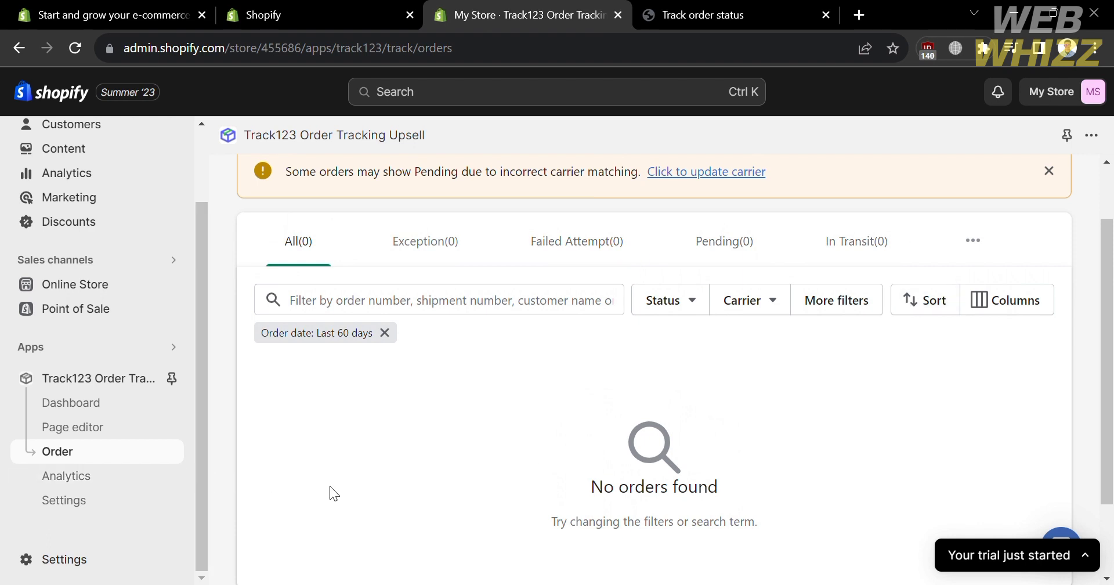
scroll(335, 490, "down", 1)
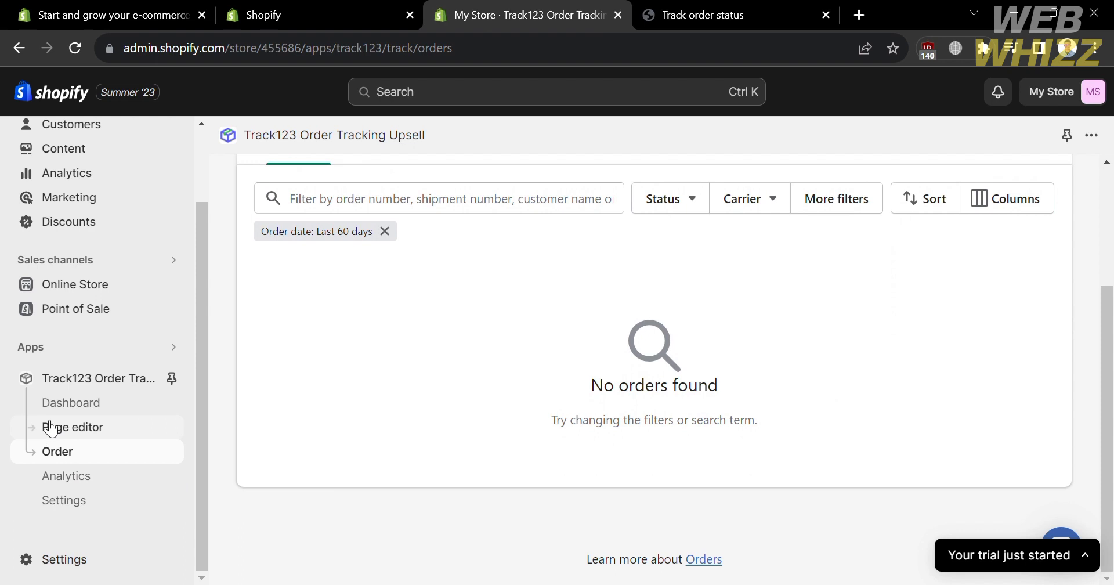
left_click(54, 484)
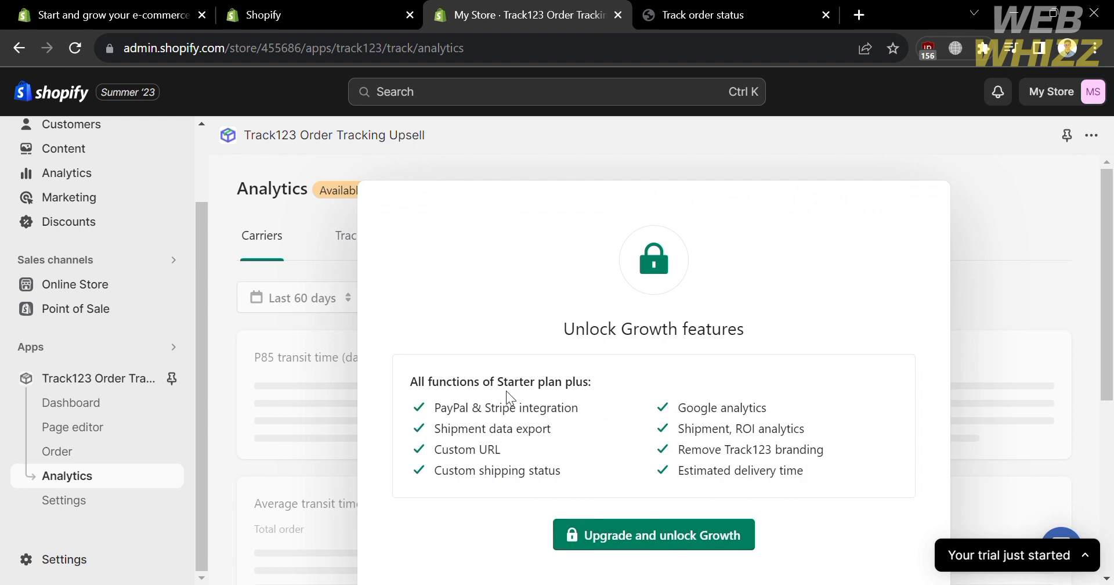
left_click(68, 500)
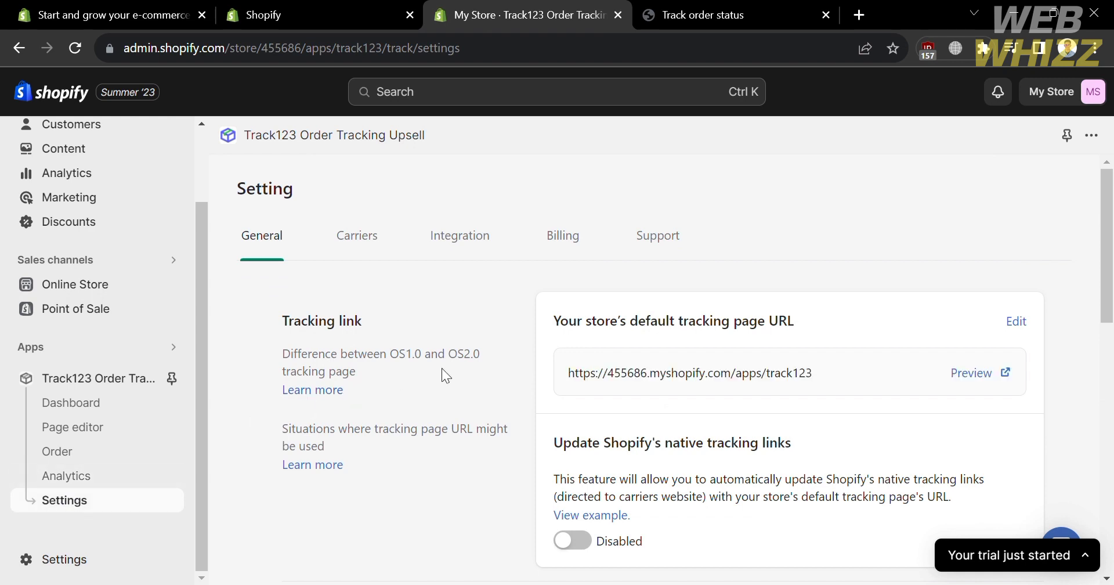
Review Track123's General settings tab, then return to the app's Dashboard
scroll(457, 419, "down", 1)
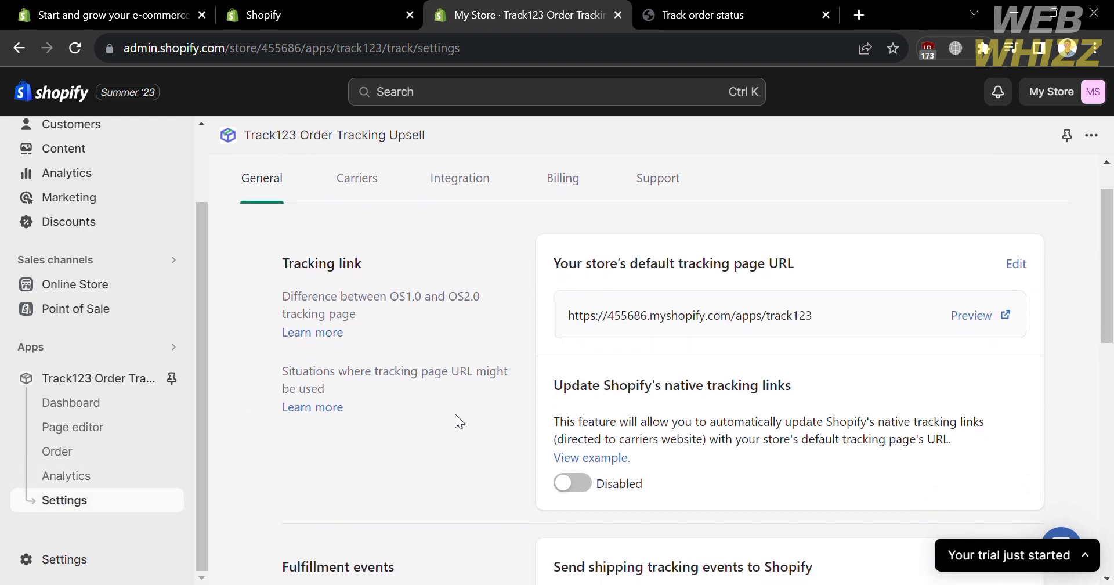
scroll(456, 416, "up", 1)
scroll(760, 325, "down", 6)
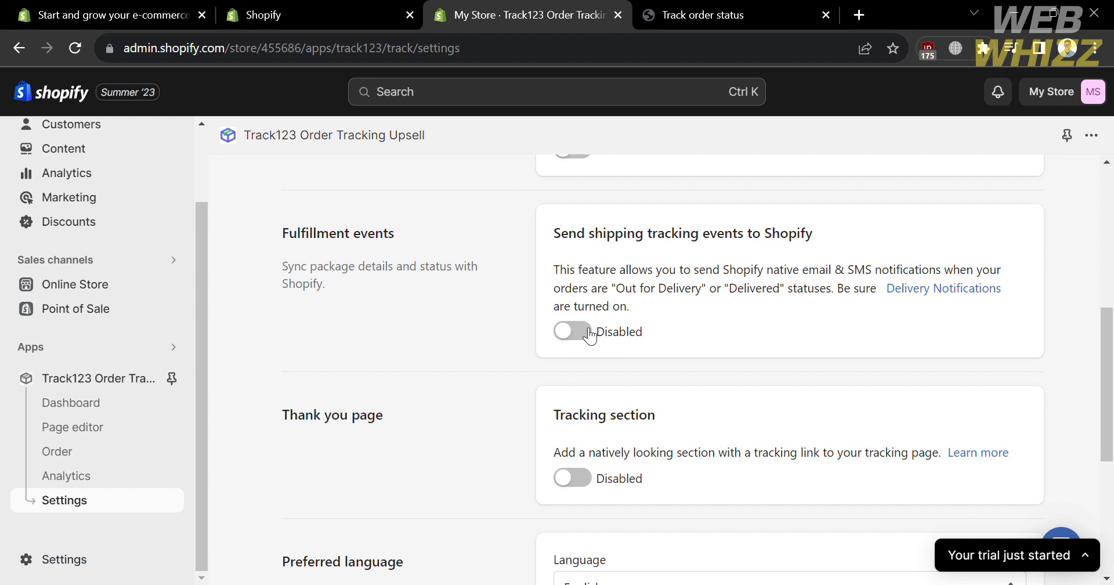
scroll(590, 335, "down", 2)
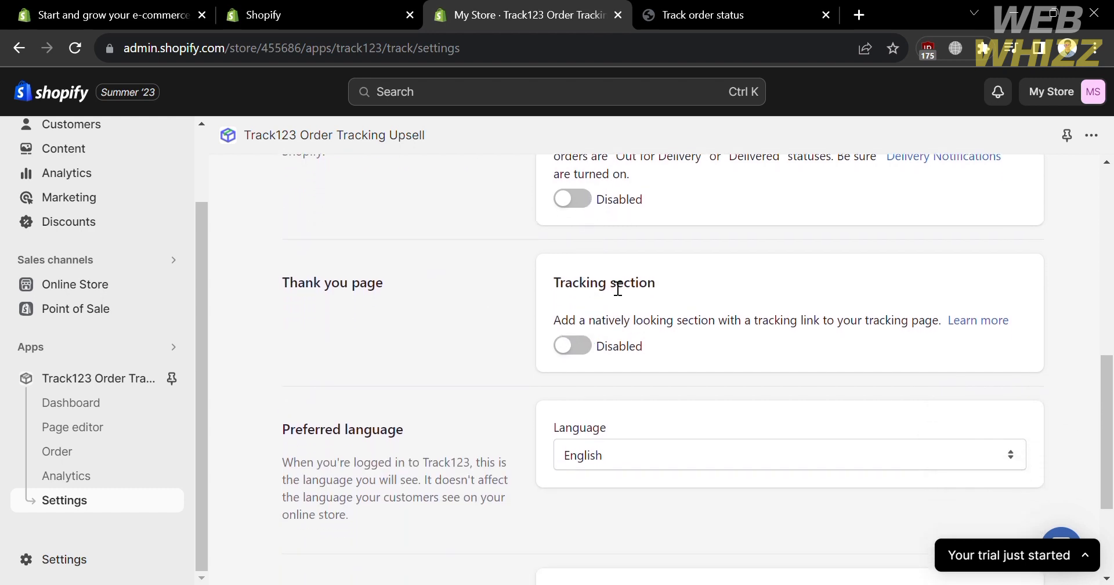
left_click(571, 346)
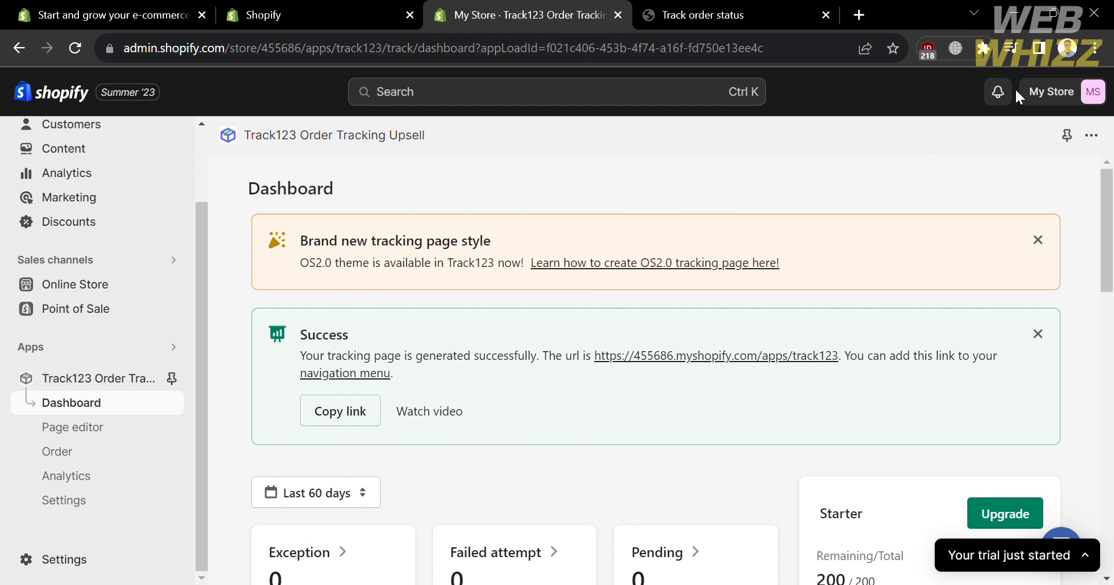